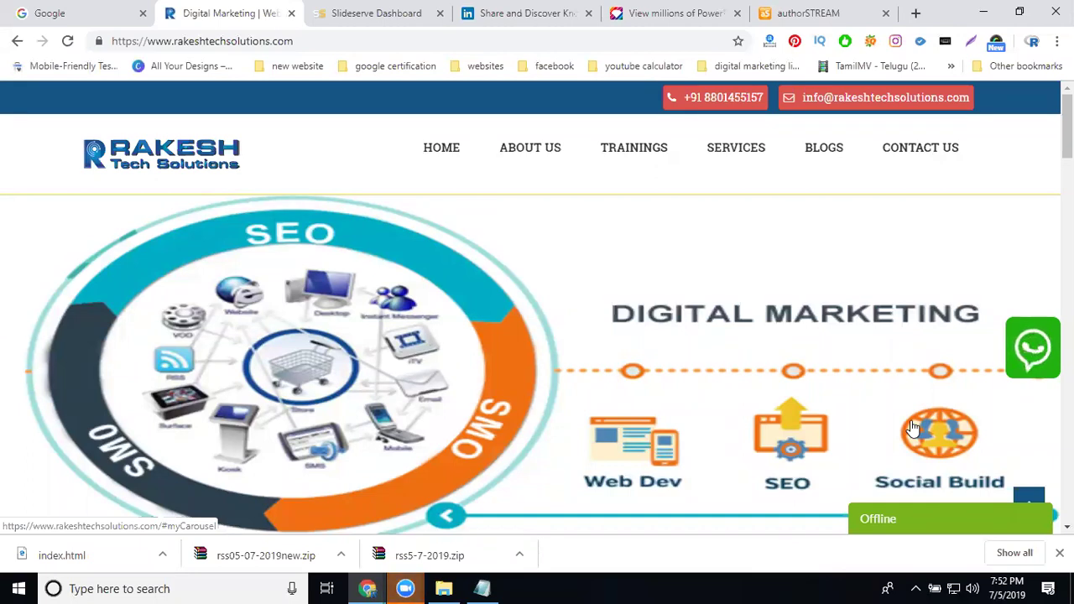
- Look over the SlideServe, SlideShare, PowerShow and authorSTREAM tabs in turn
click(374, 23)
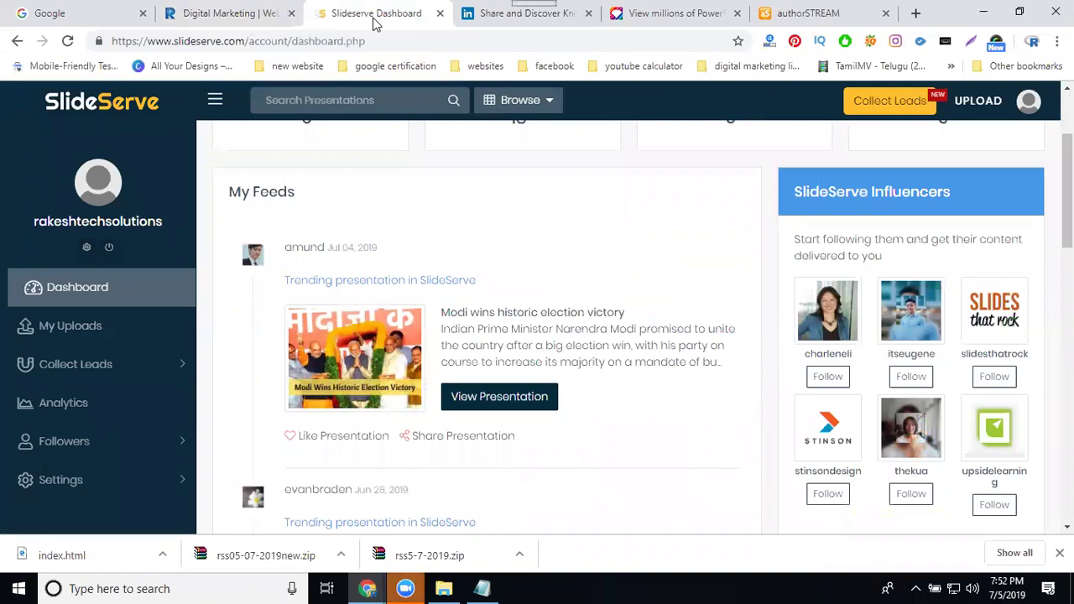
click(505, 13)
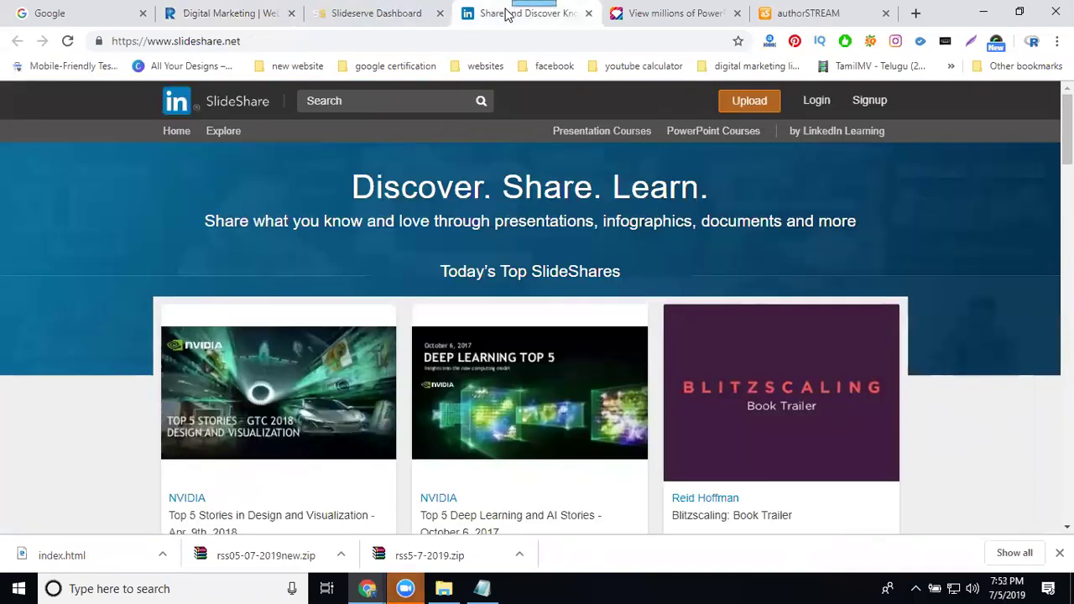
click(643, 15)
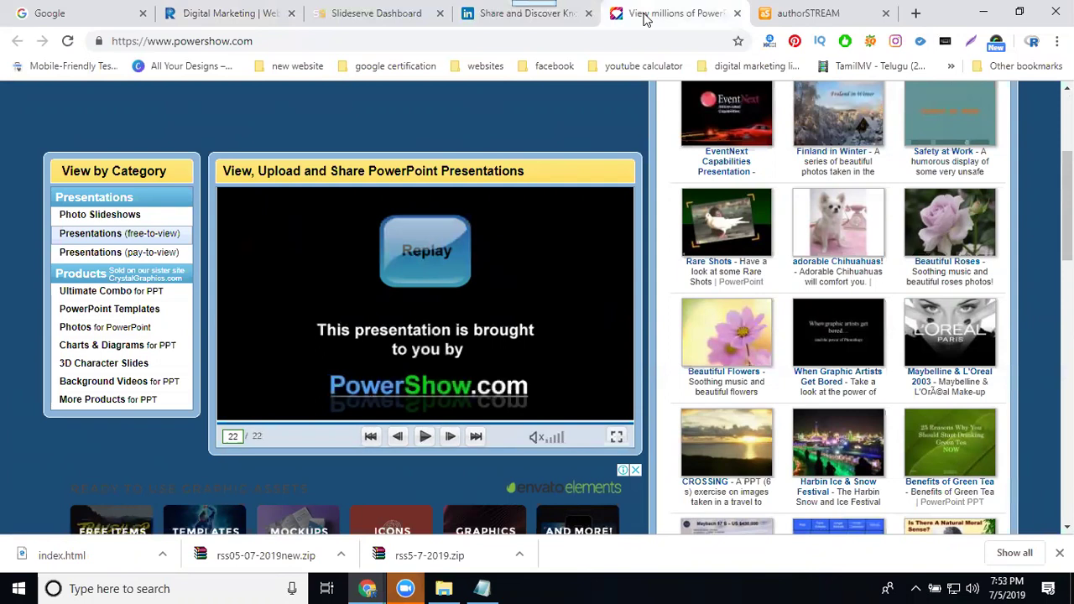
click(793, 14)
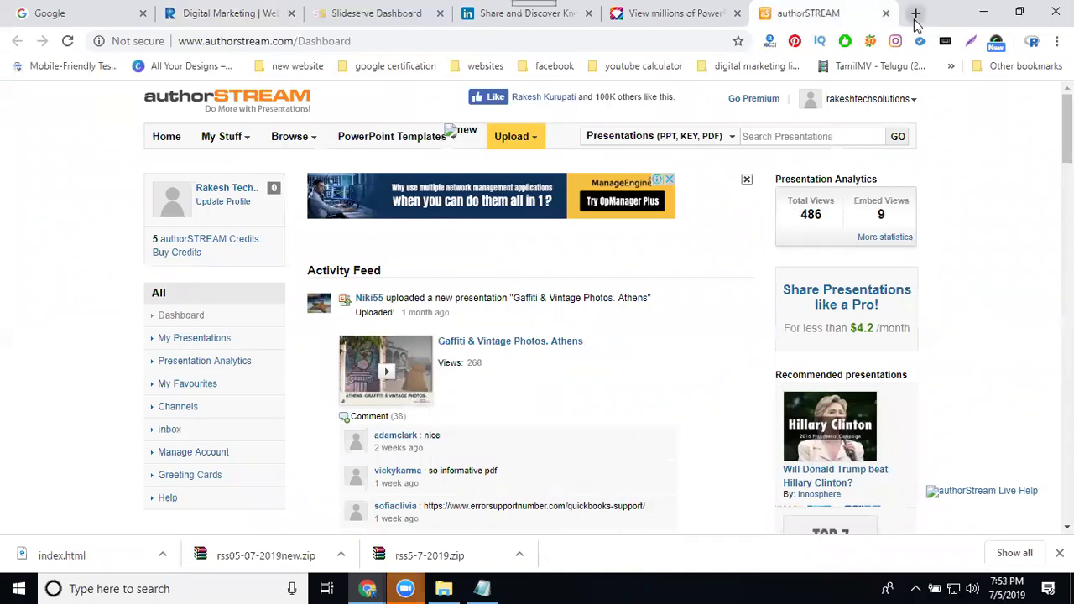
- Load issuu.com in a new browser tab
click(915, 13)
text(iss)
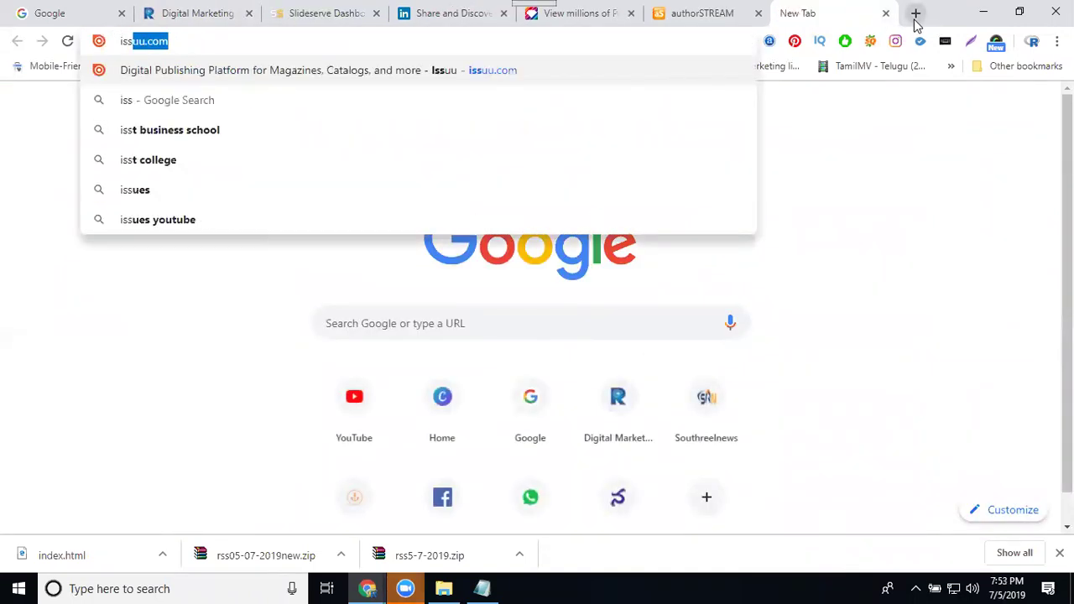
key(Return)
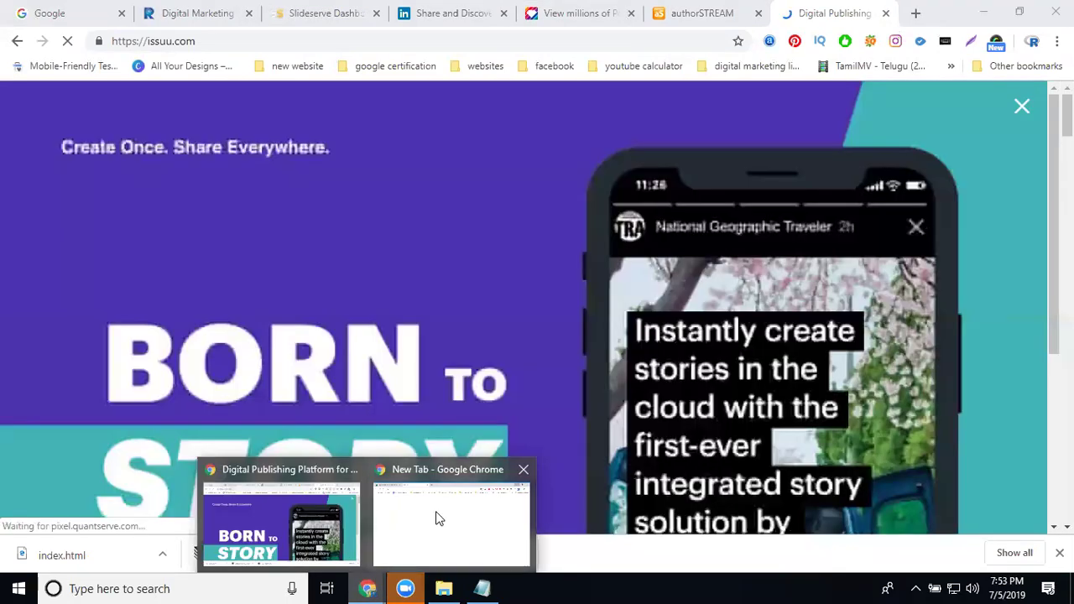
- In the other Chrome window, review the Top Article Submission Websites list and its address
click(434, 516)
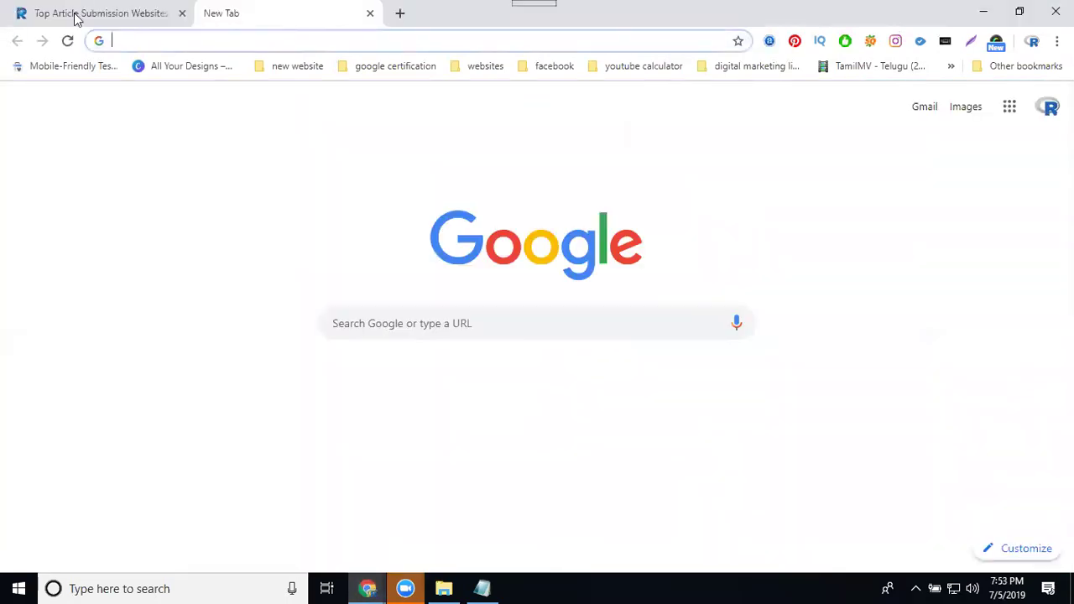
click(75, 17)
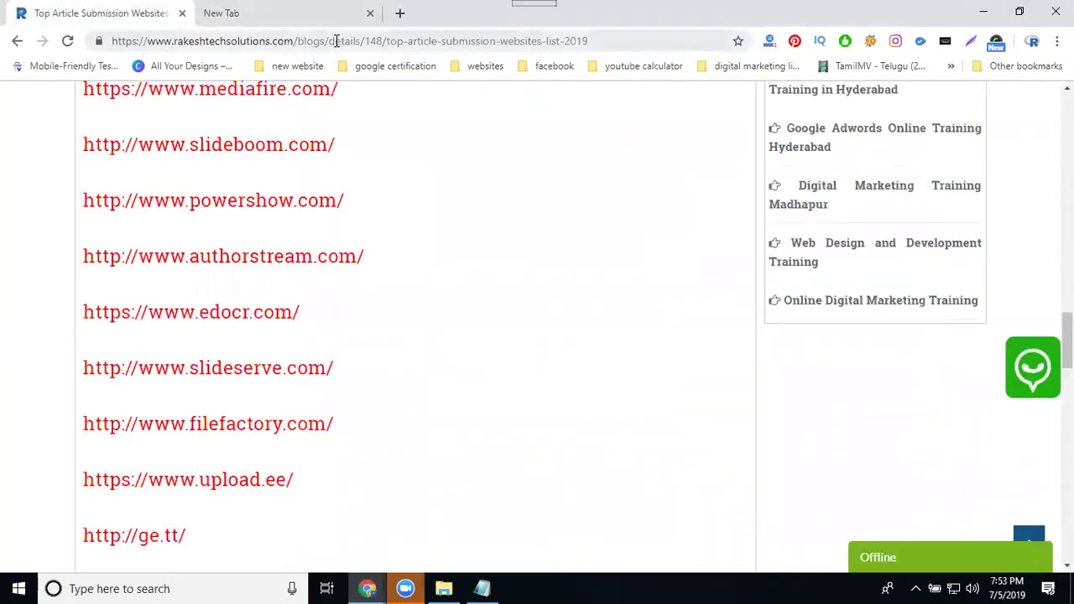
drag(386, 41, 573, 43)
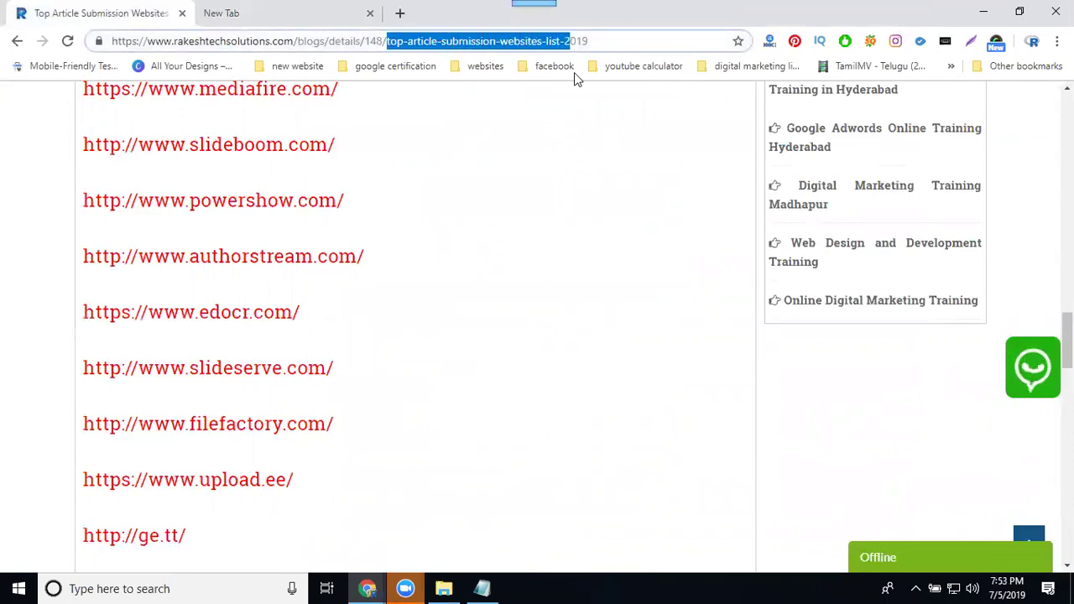
scroll(467, 254, up, 4)
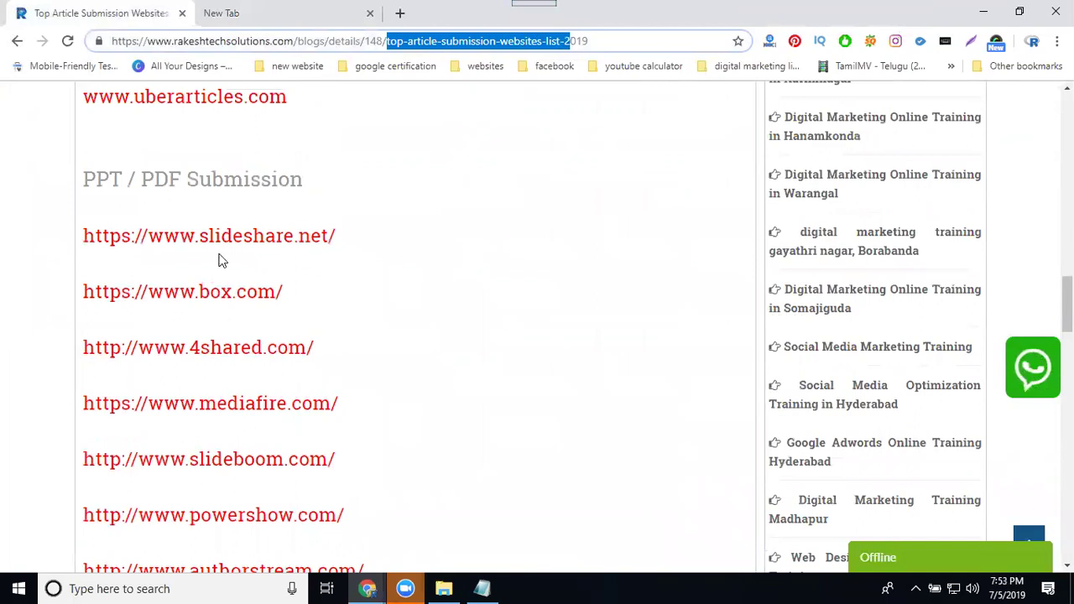
scroll(219, 260, down, 1)
scroll(220, 260, down, 7)
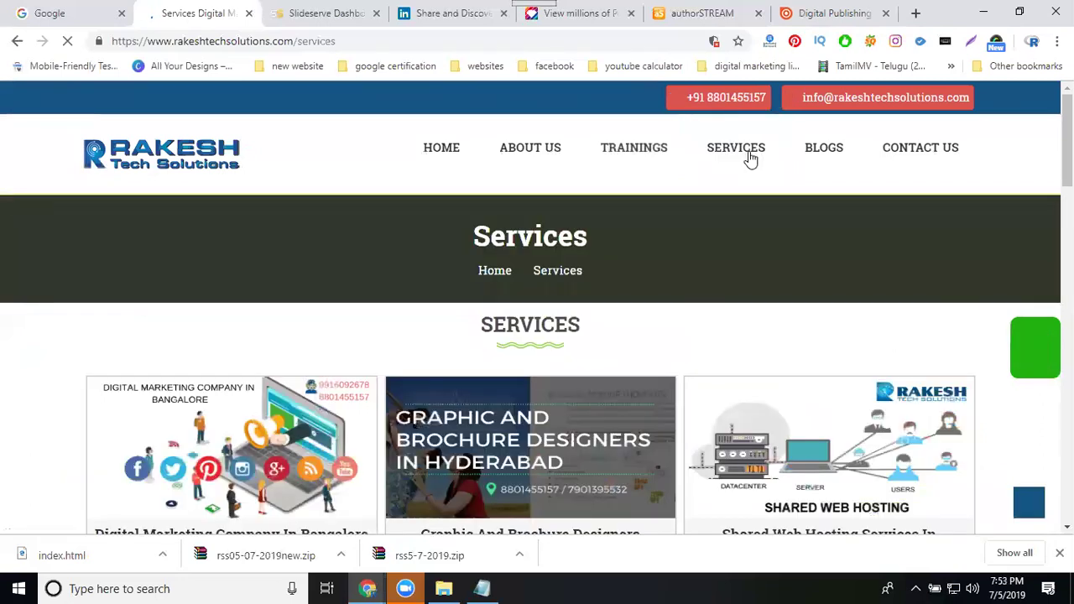
- Browse the service cards and open the Web Design And Development Company page
scroll(703, 228, down, 2)
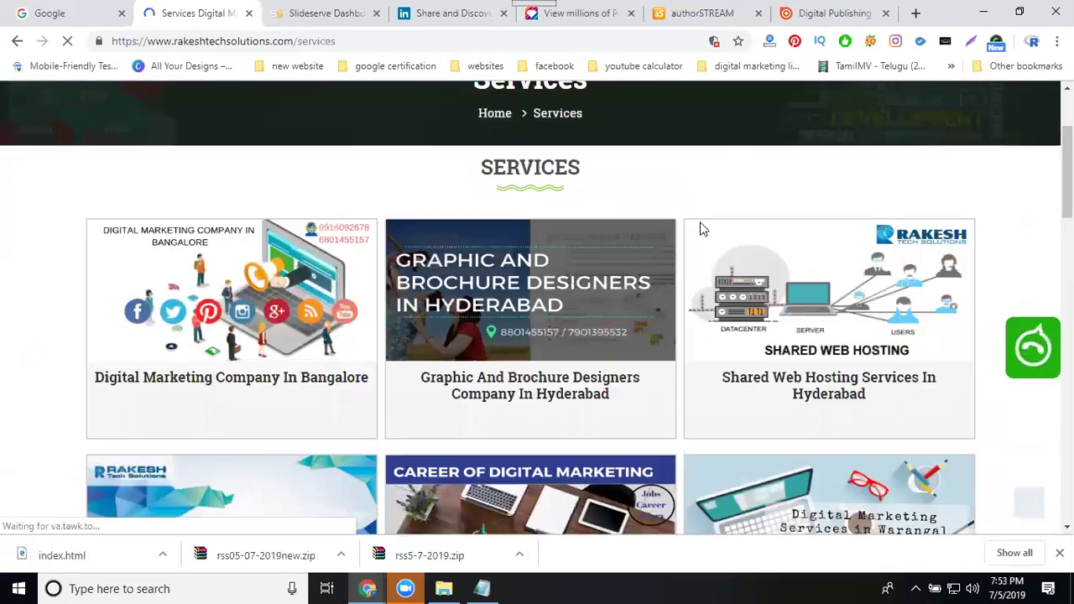
scroll(696, 234, down, 6)
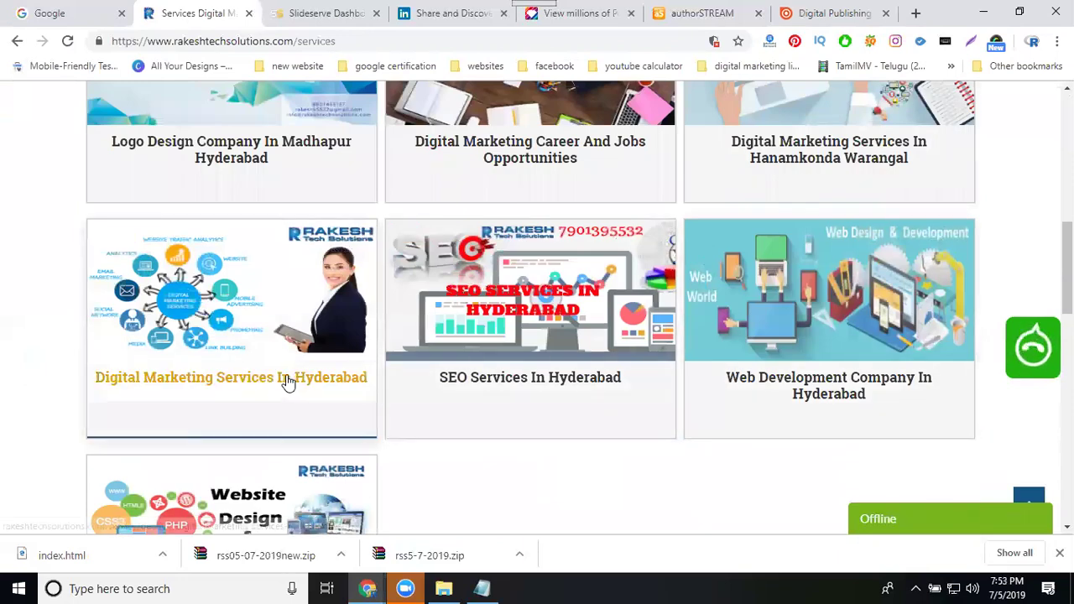
click(286, 379)
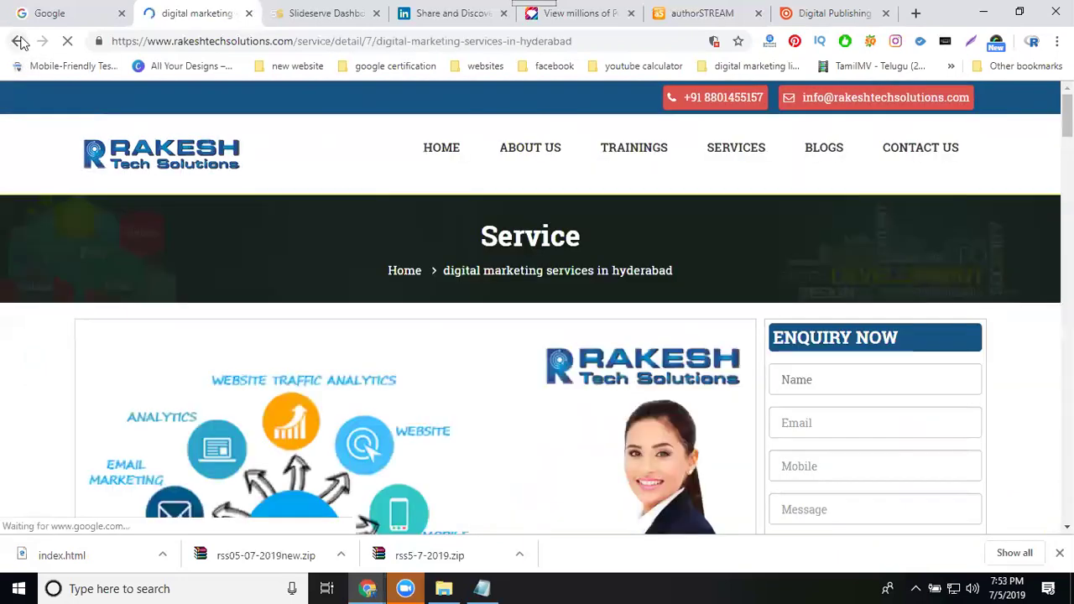
click(407, 271)
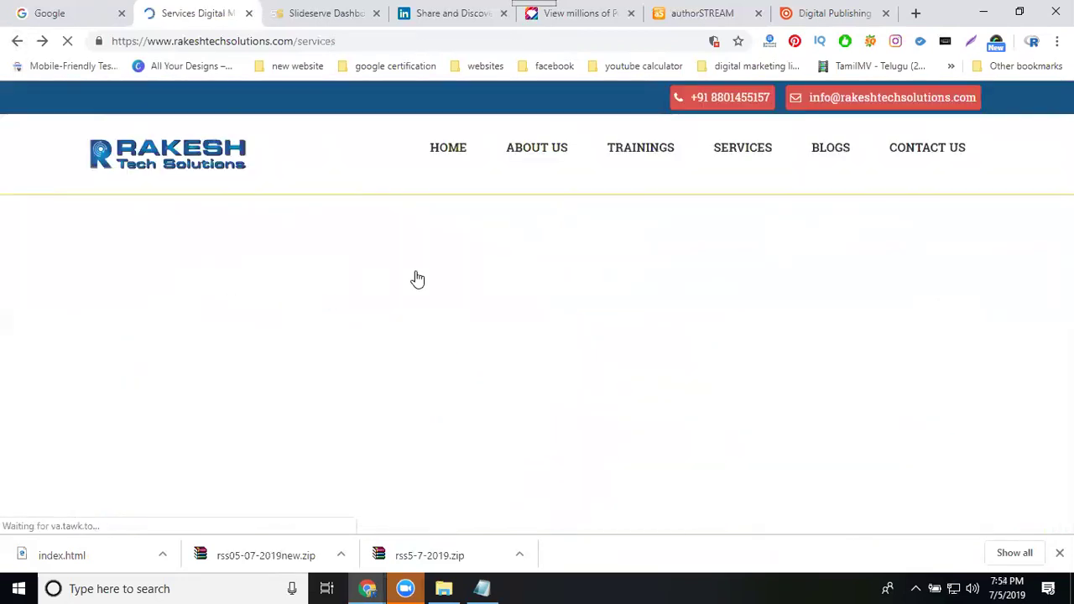
scroll(417, 279, down, 10)
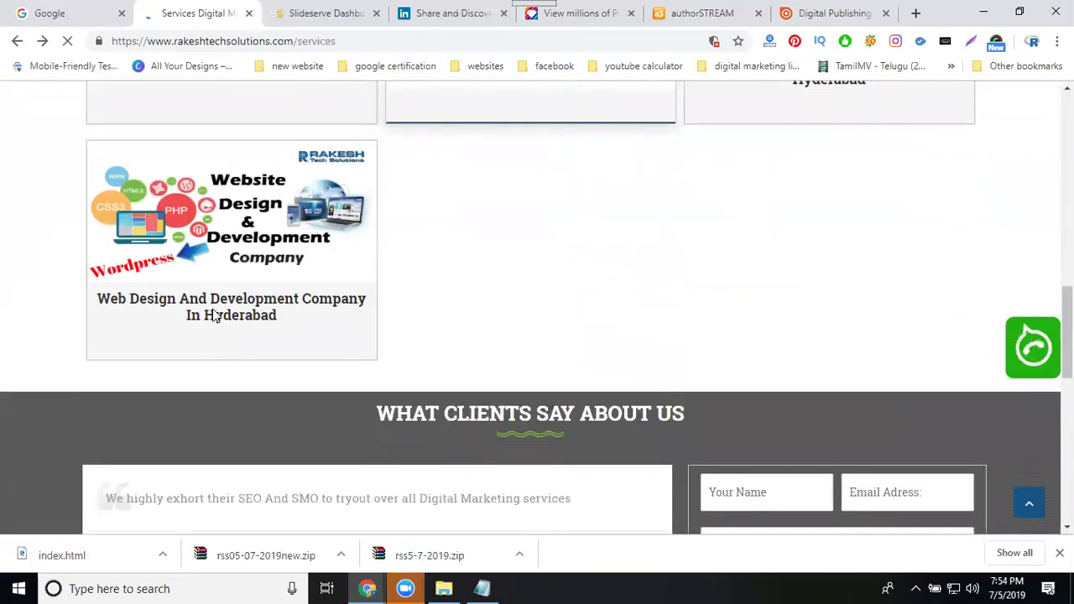
click(211, 315)
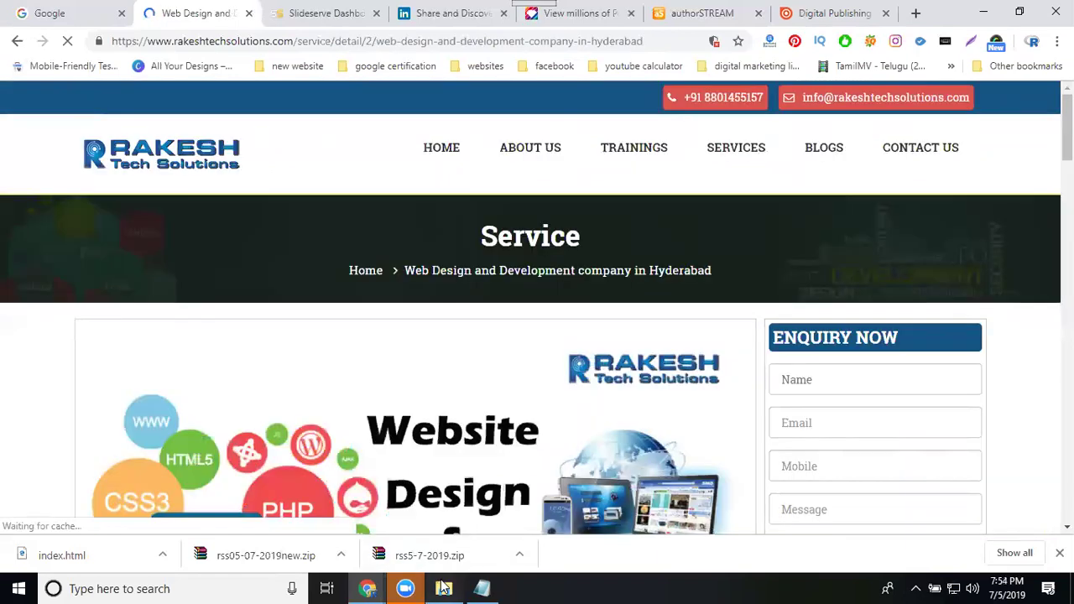
- Open 'Web Design and Development companies in Hyderabad.ppt' from File Explorer
click(444, 588)
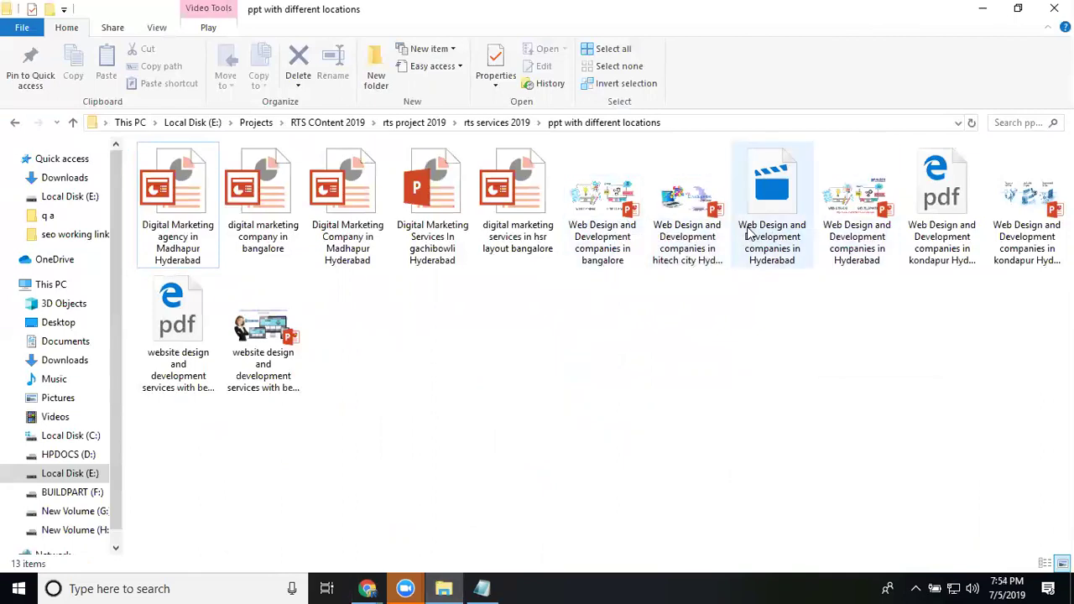
click(844, 240)
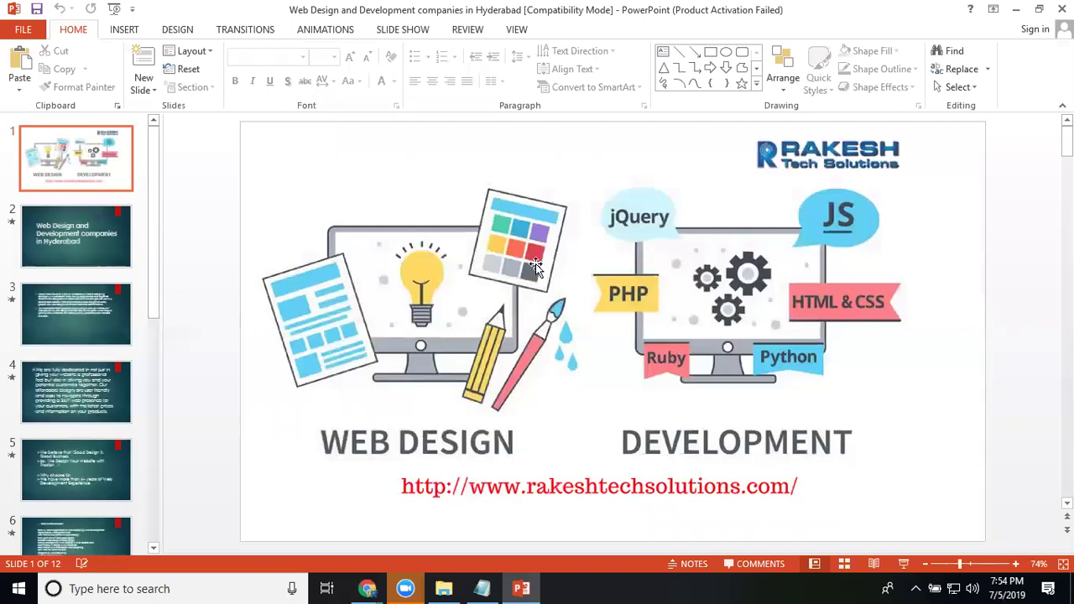
- In slide 2's title, change 'companies' to 'company' and 'Hyderabad' to 'Gachibowli'
click(60, 265)
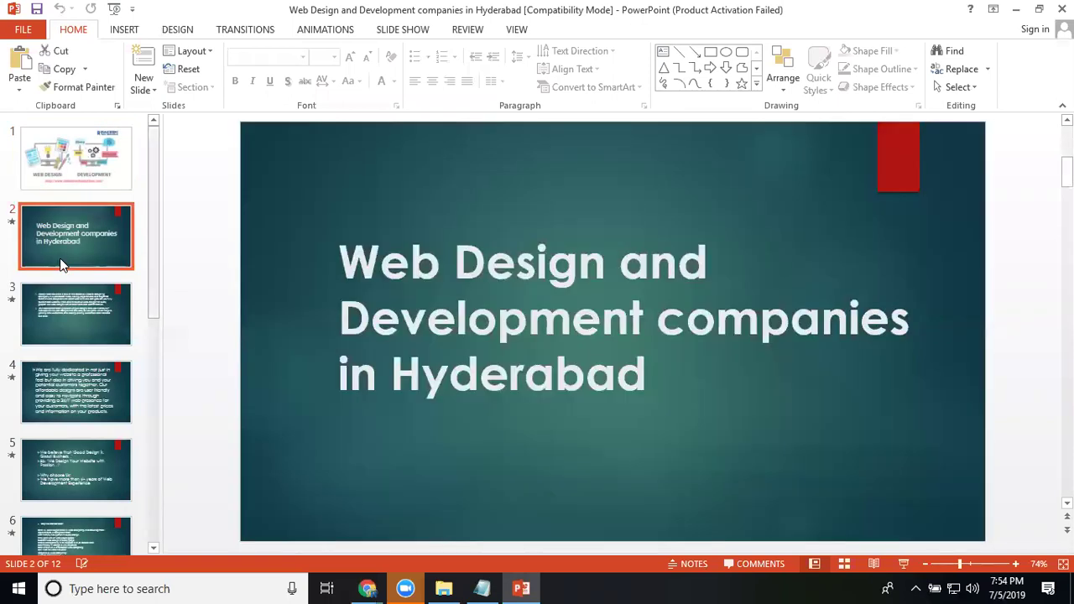
double_click(787, 321)
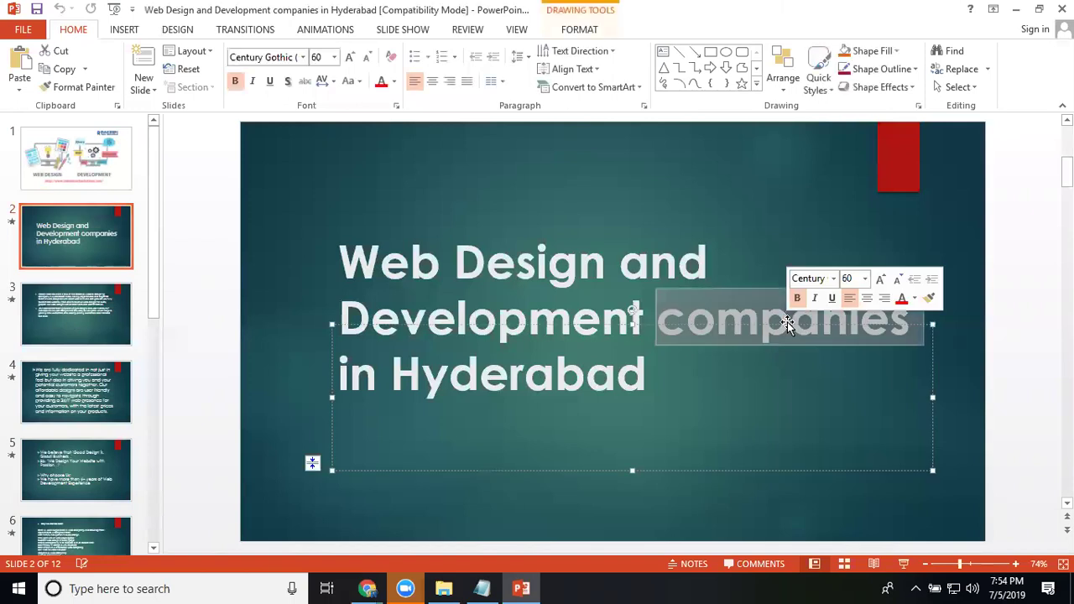
text(company)
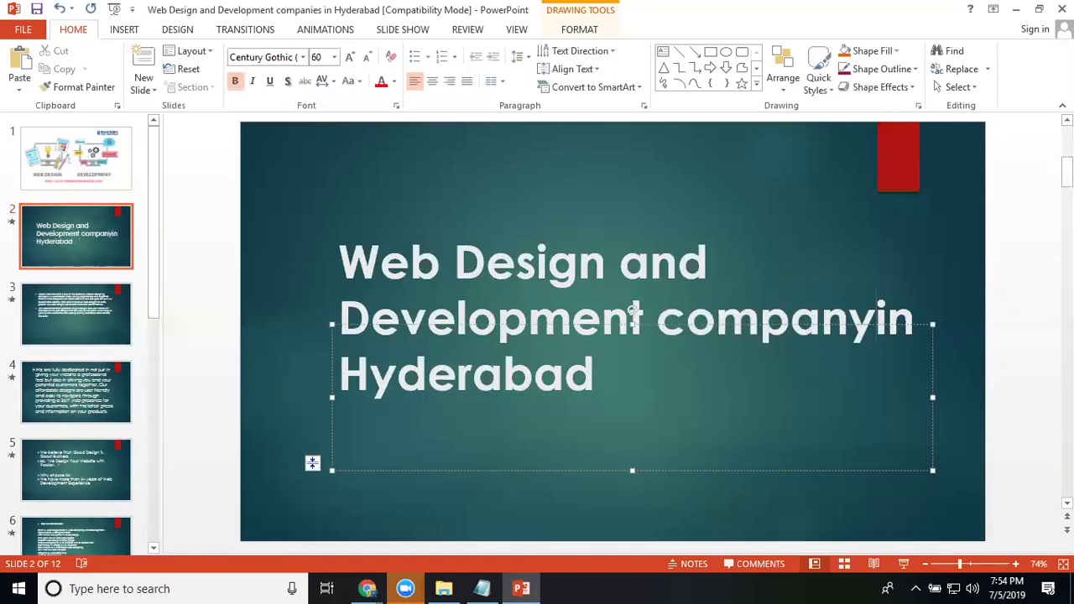
double_click(582, 373)
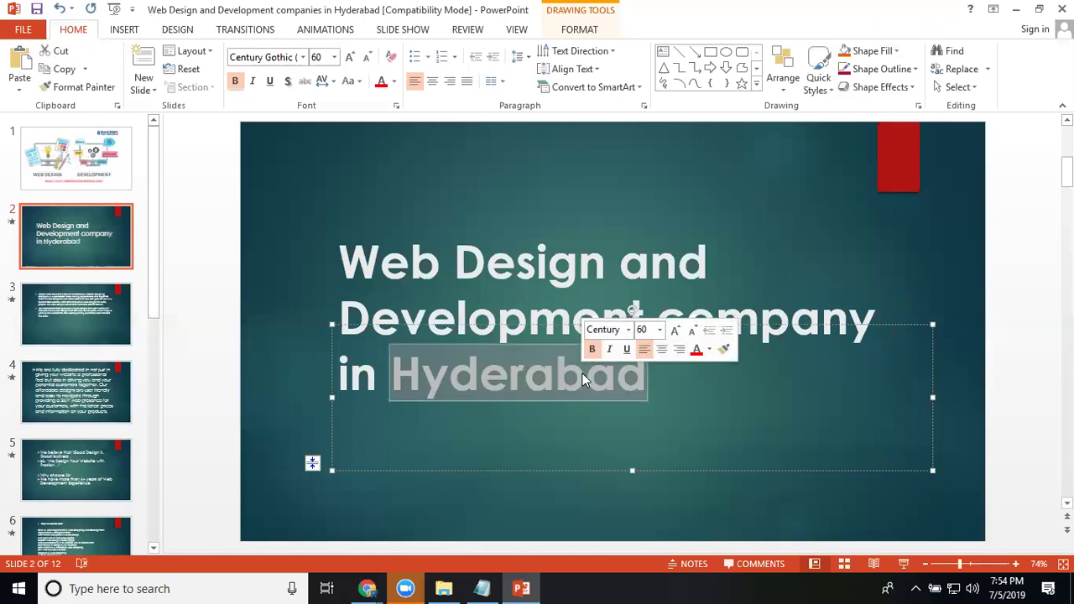
text(Ga)
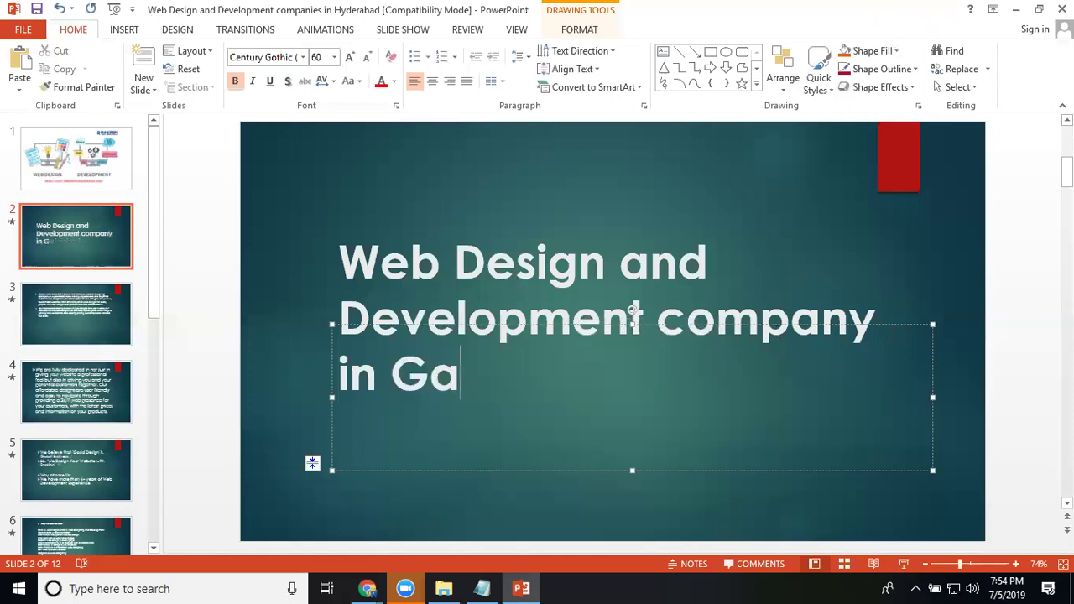
text(chibowli)
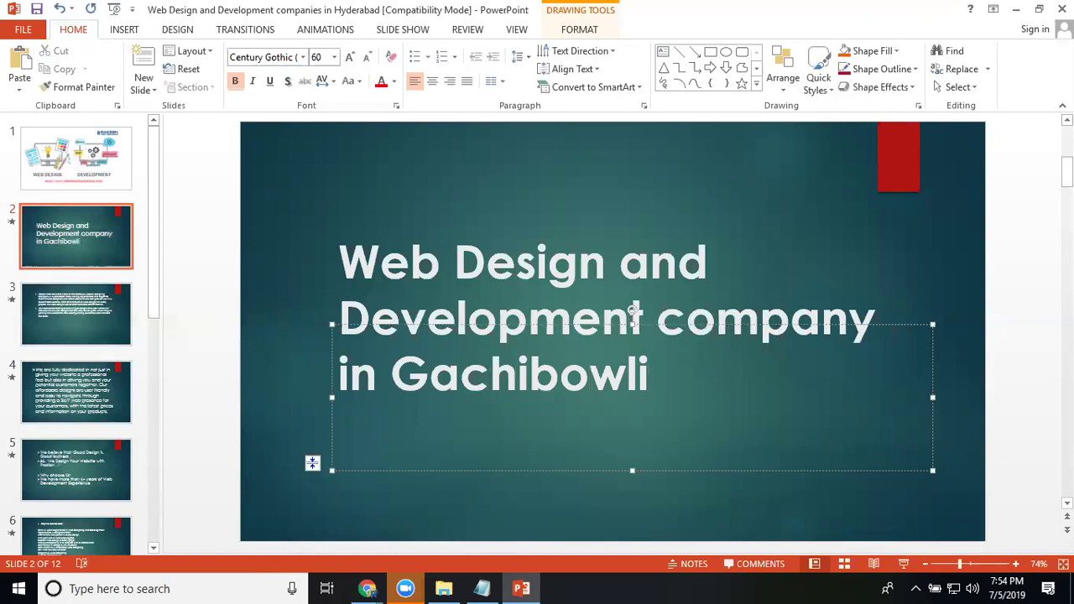
key(ctrl+a)
key(ctrl+c)
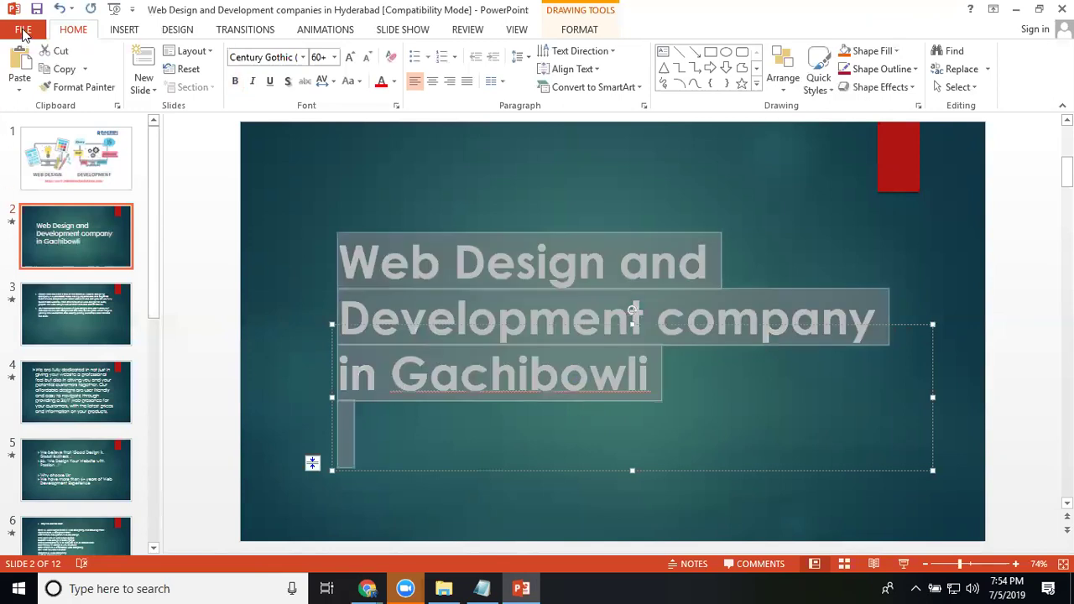
- Save a copy named 'Web Design and Development company in Gachibowli' in the same folder
click(24, 32)
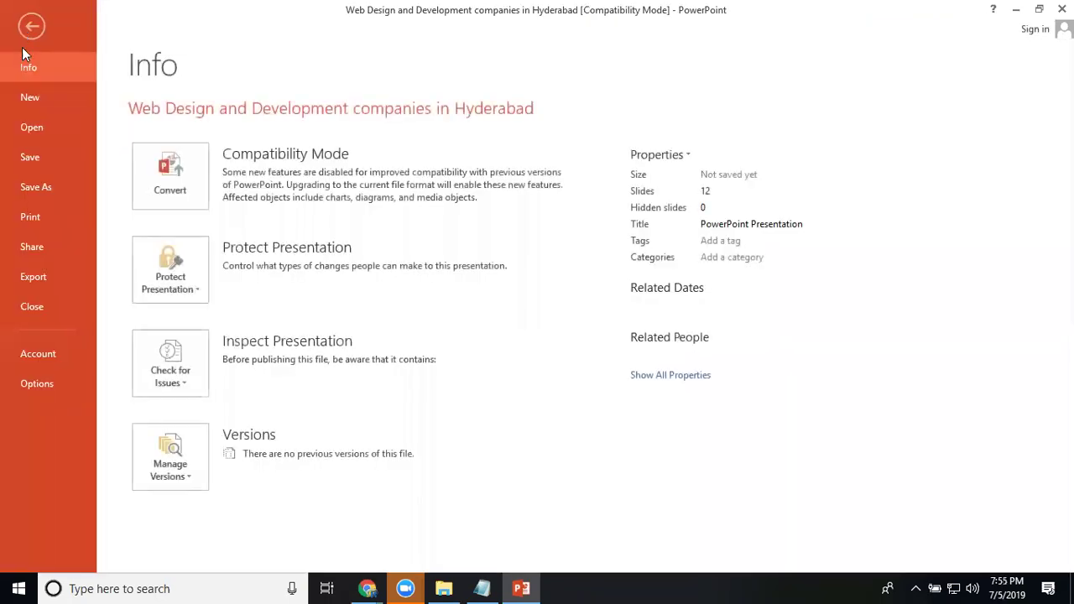
click(54, 187)
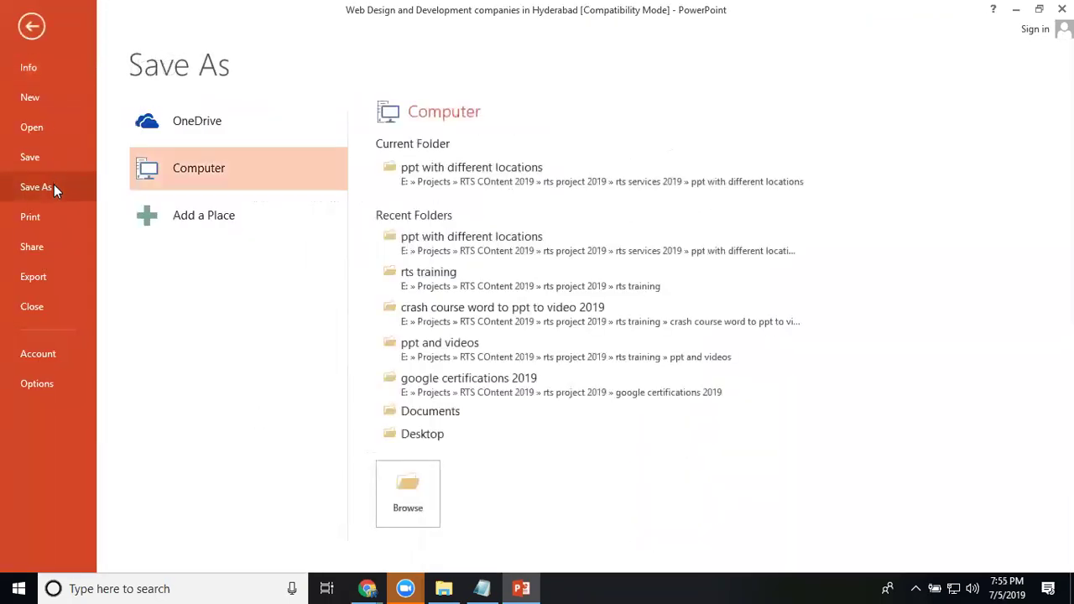
click(397, 496)
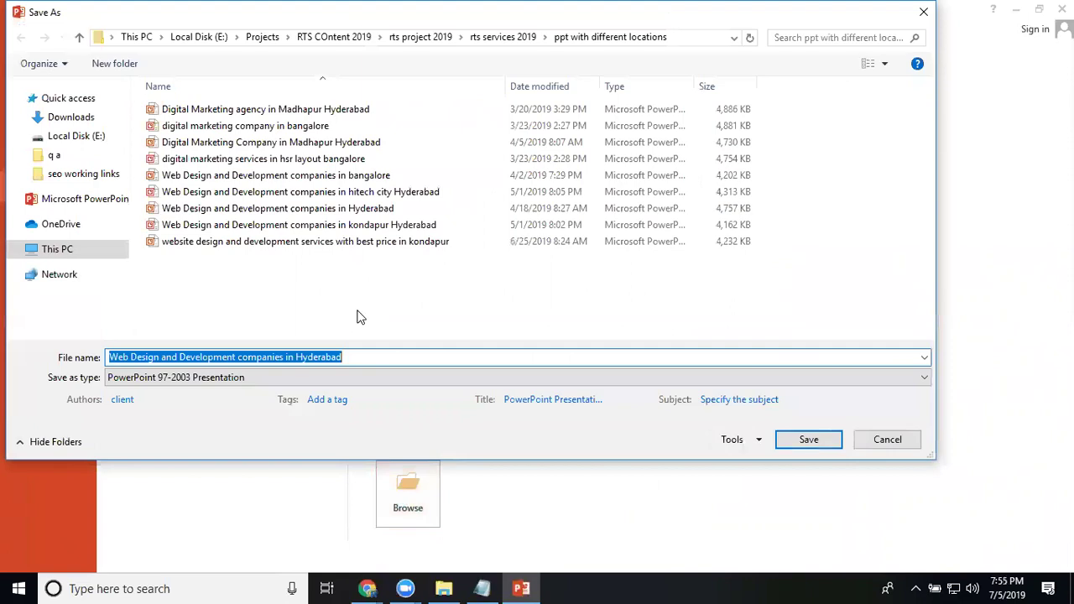
key(ctrl+v)
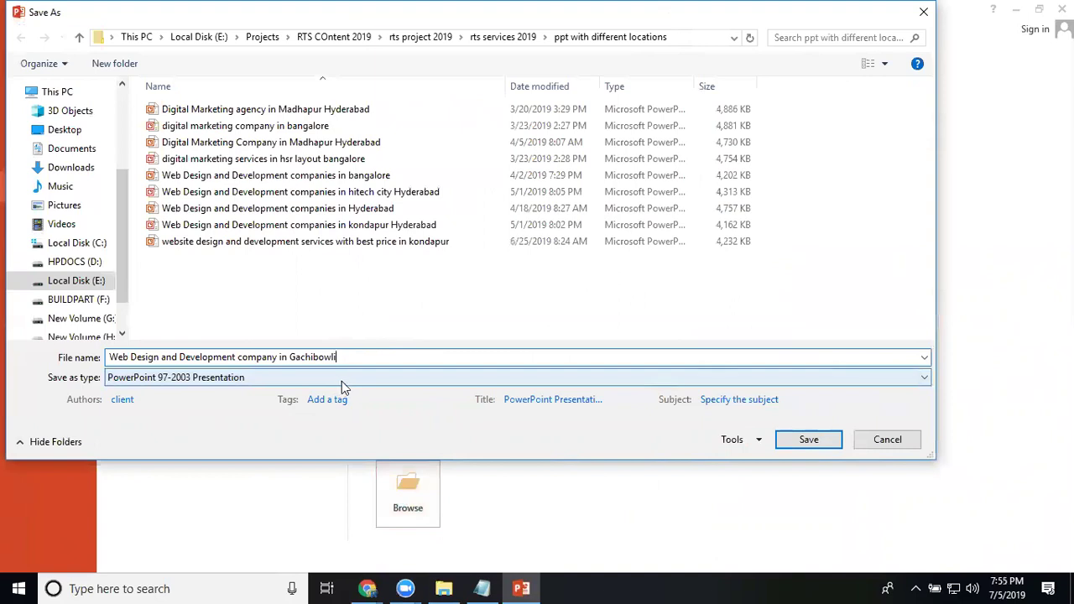
click(808, 441)
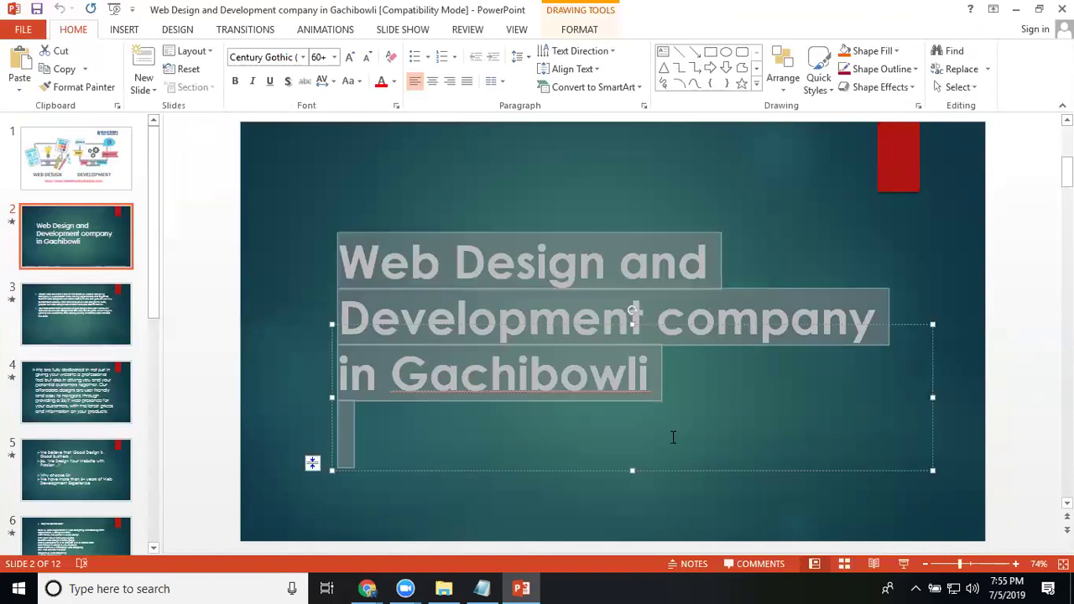
- Replace 'Gachibowli' with 'Banjara Hills' in the slide 2 title
double_click(543, 381)
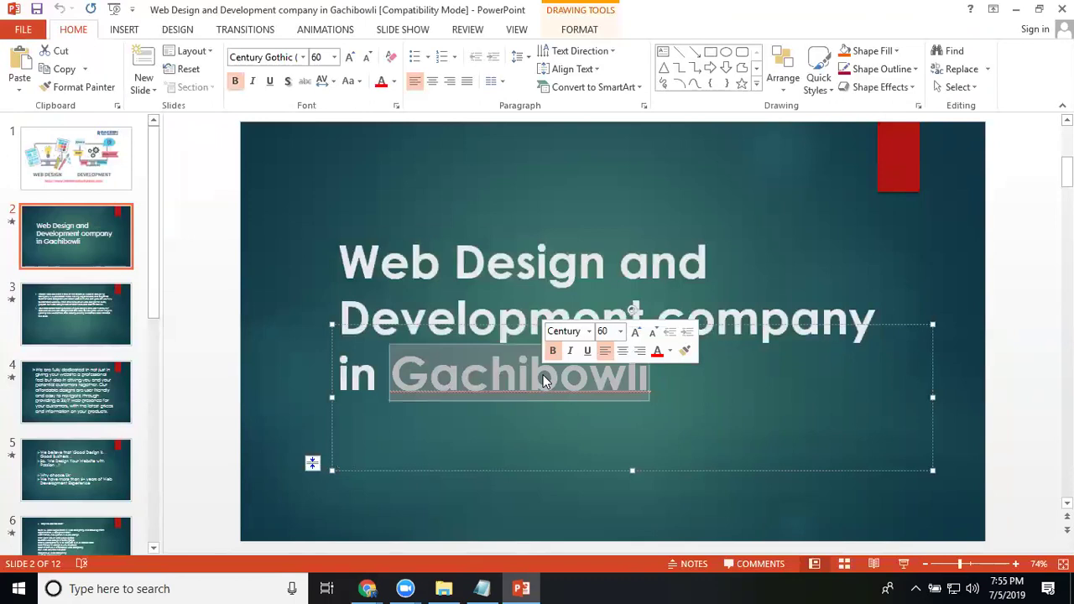
text(Banjara Hills)
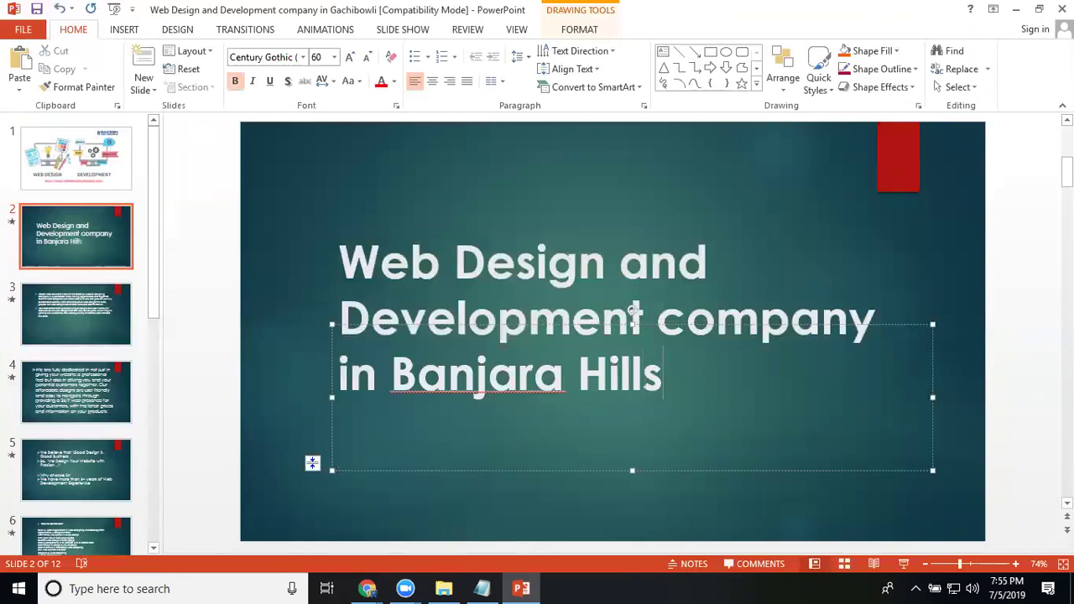
drag(680, 376, 388, 270)
key(ctrl+c)
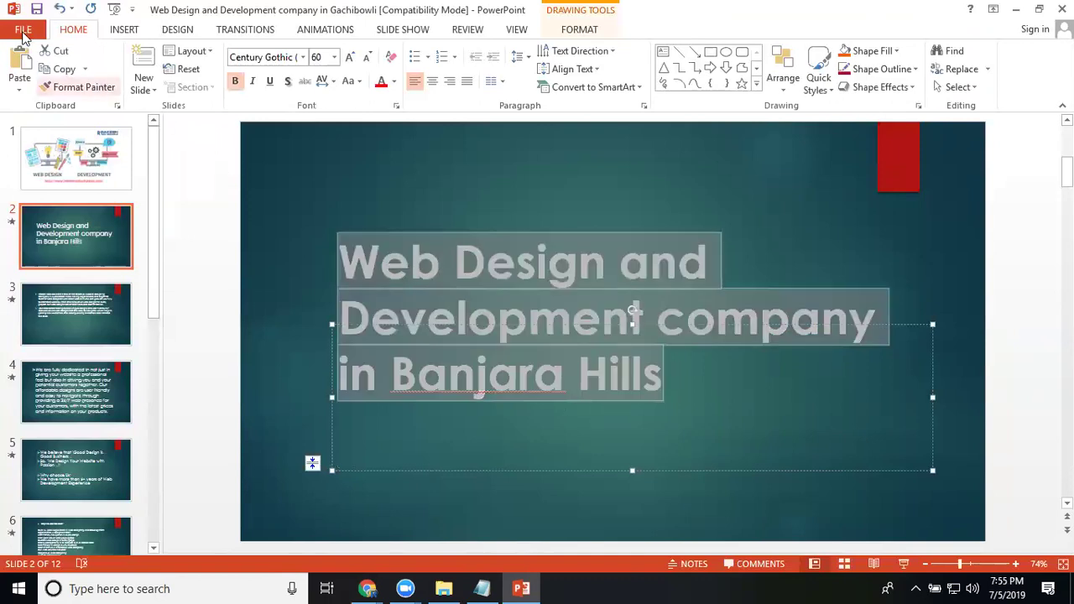
- Save the deck as a PDF named 'Web Design and Development company in Banjara Hills'
click(23, 30)
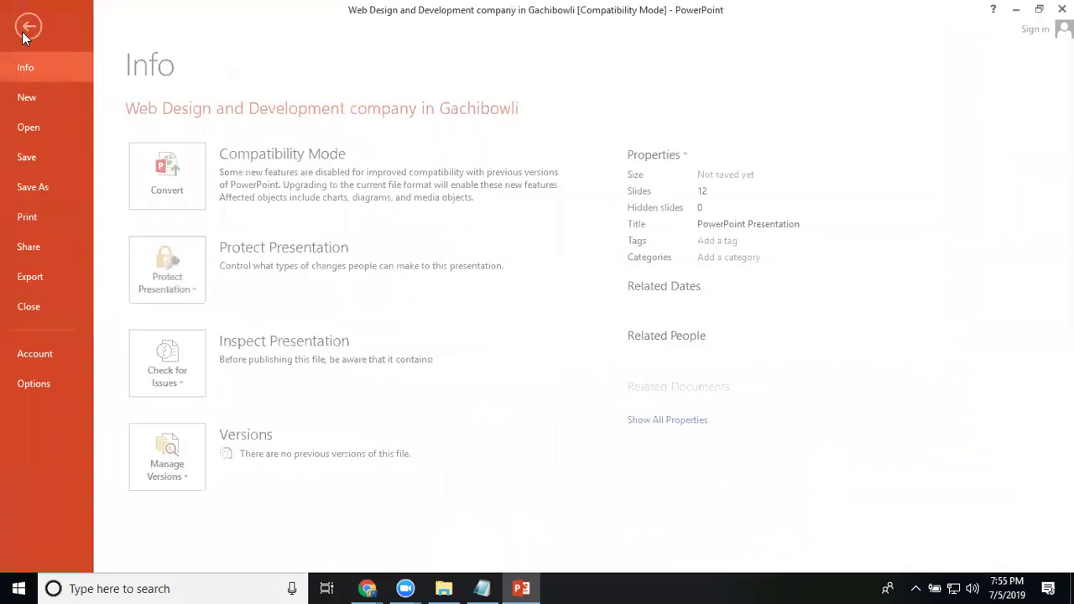
click(38, 187)
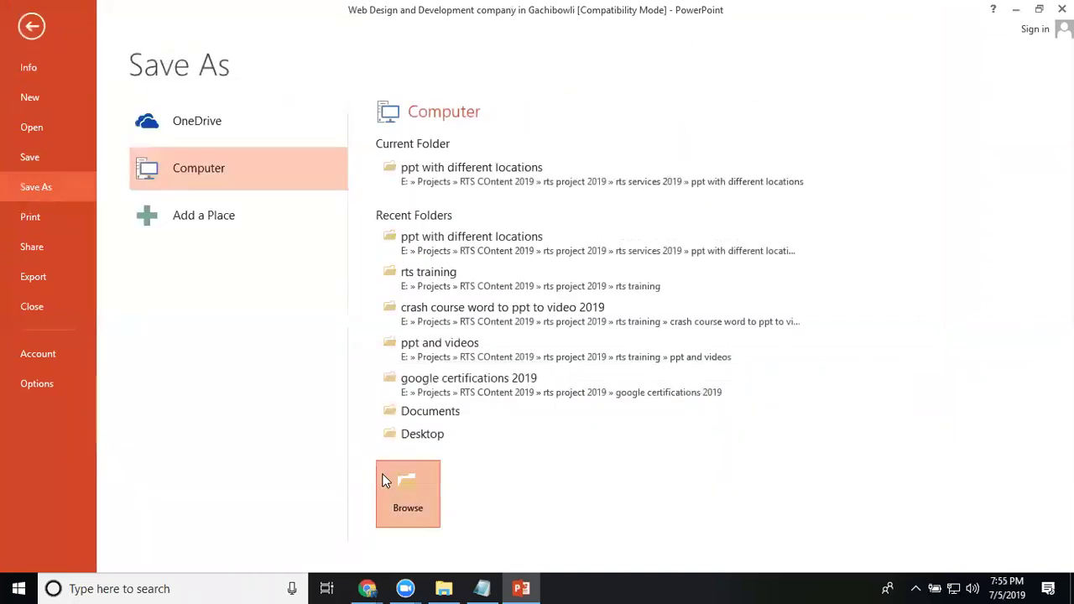
click(397, 489)
key(ctrl+v)
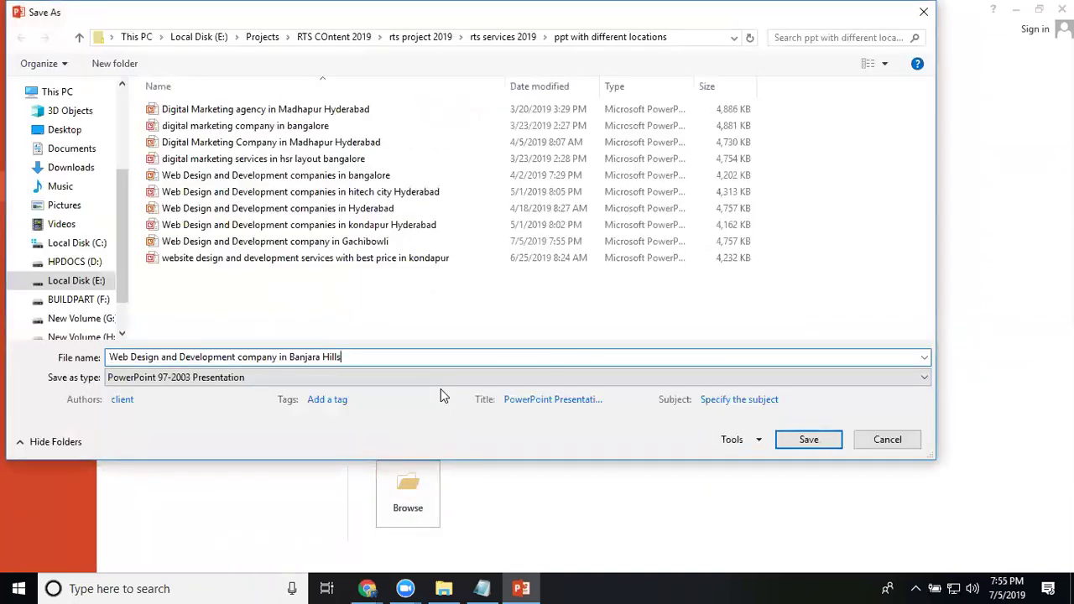
click(388, 379)
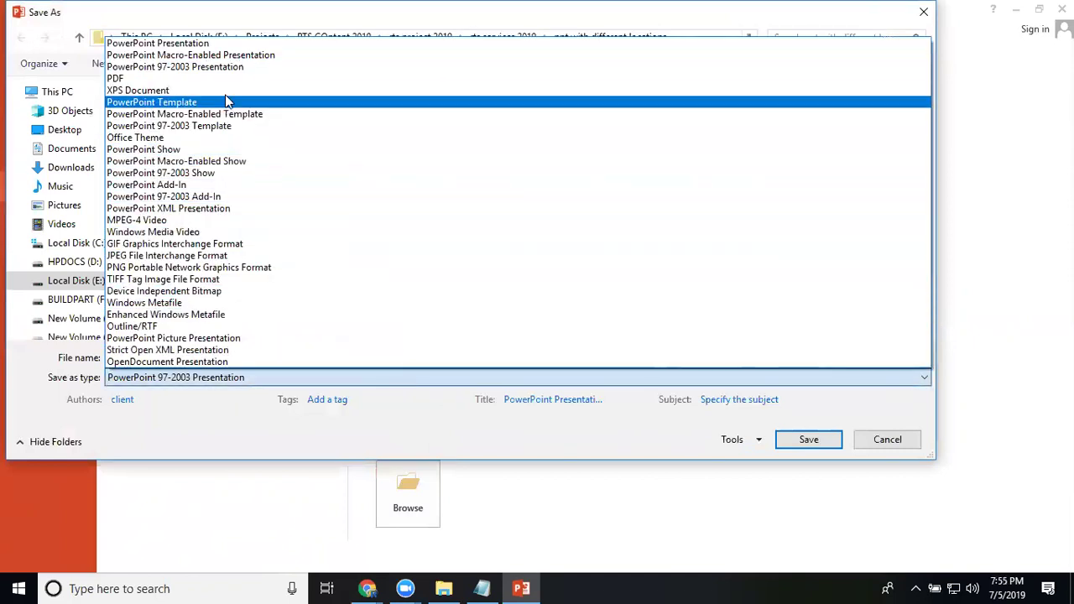
click(224, 84)
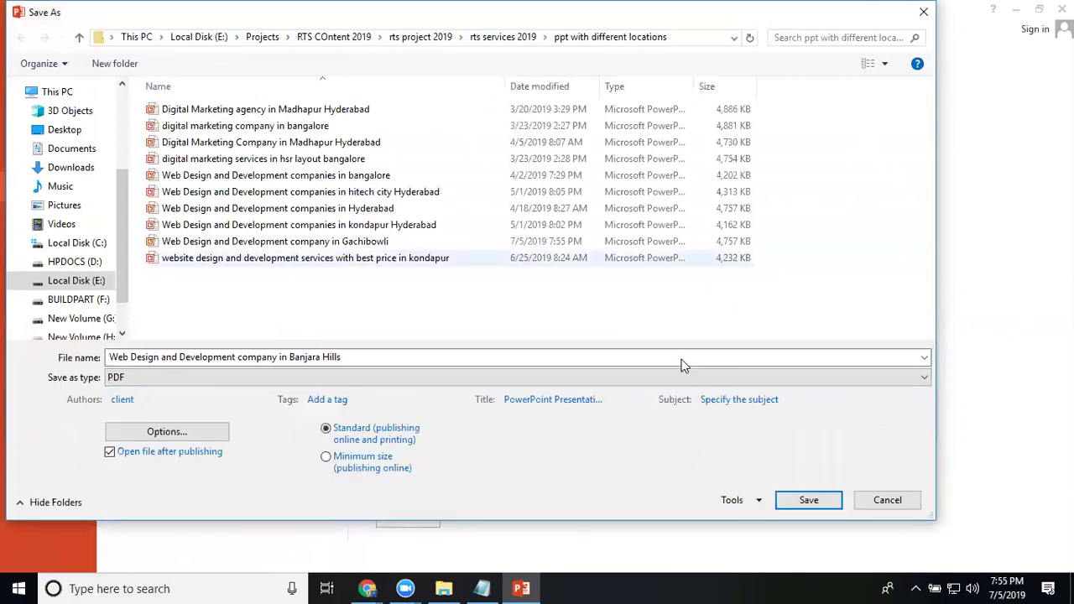
click(798, 503)
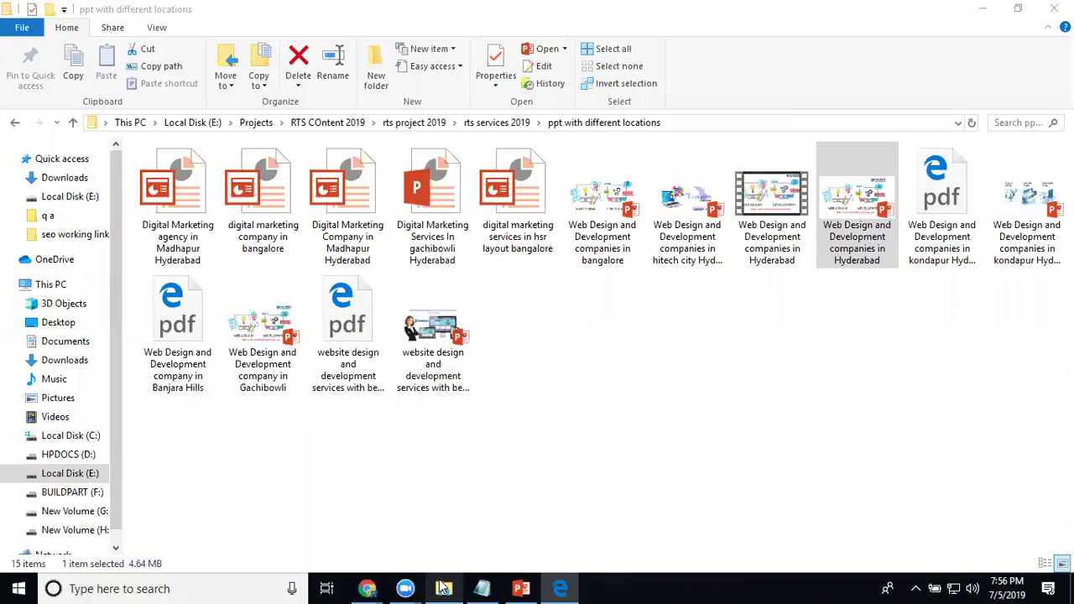
- Confirm the Banjara Hills PDF is in the folder and minimise File Explorer
click(770, 381)
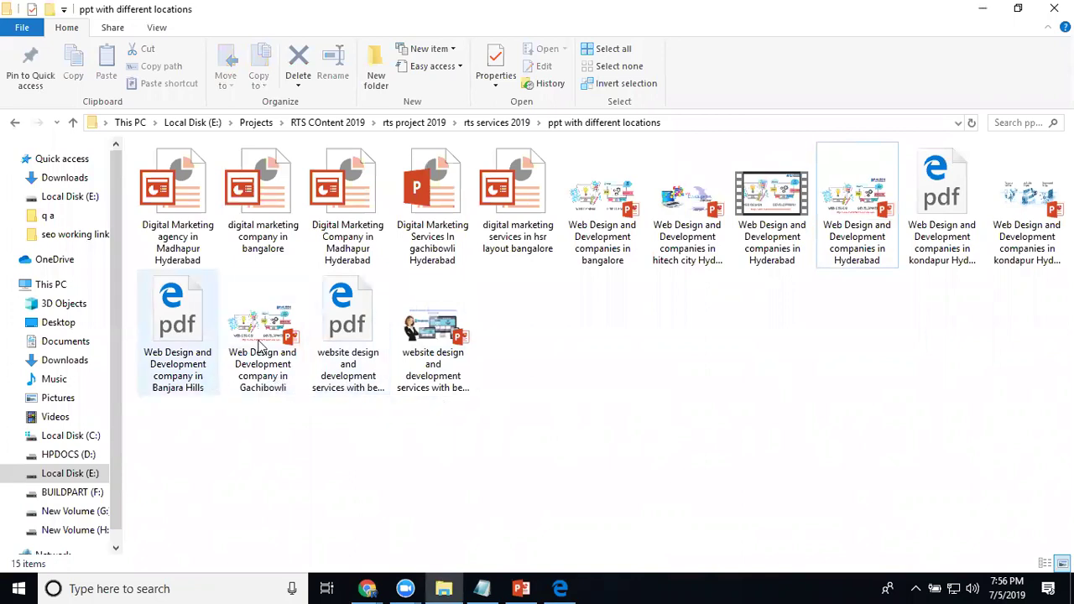
click(983, 9)
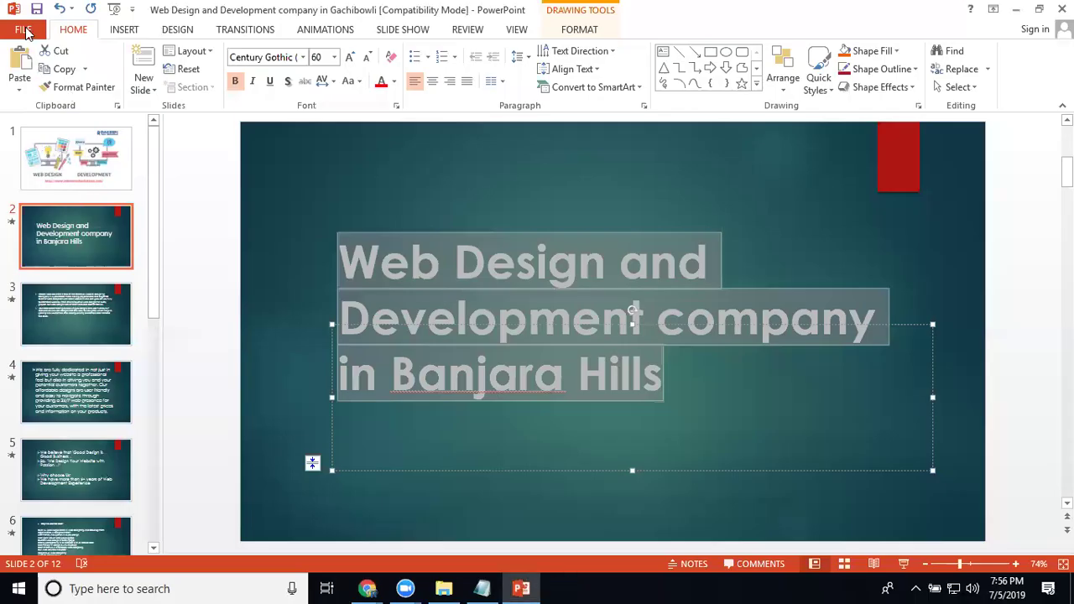
- Save the deck as 'Web Design and Development company in Banjara Hills' in 97-2003 format
click(23, 29)
click(52, 193)
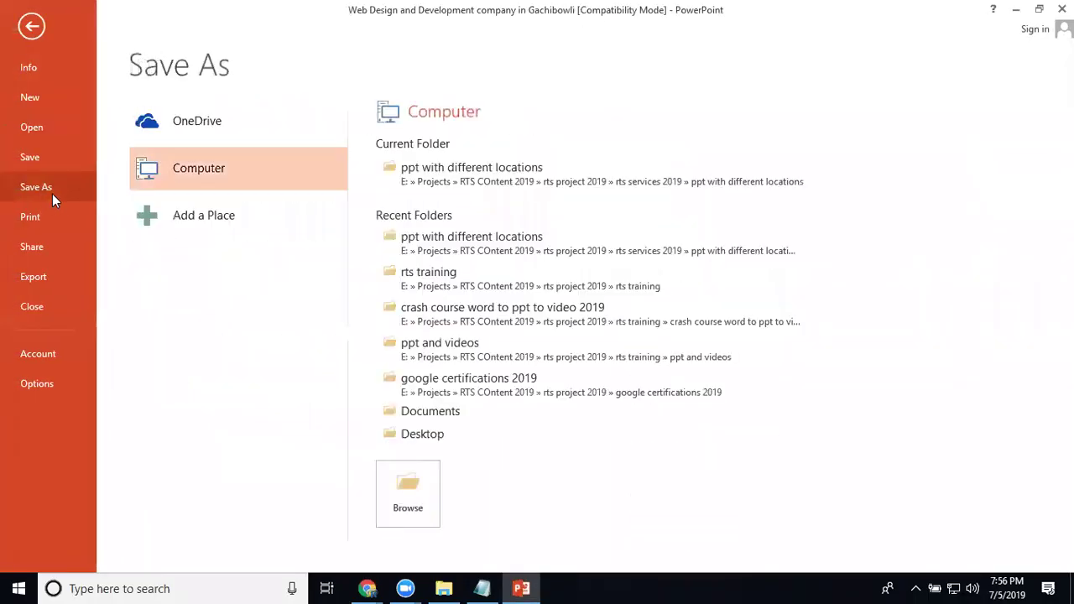
click(412, 512)
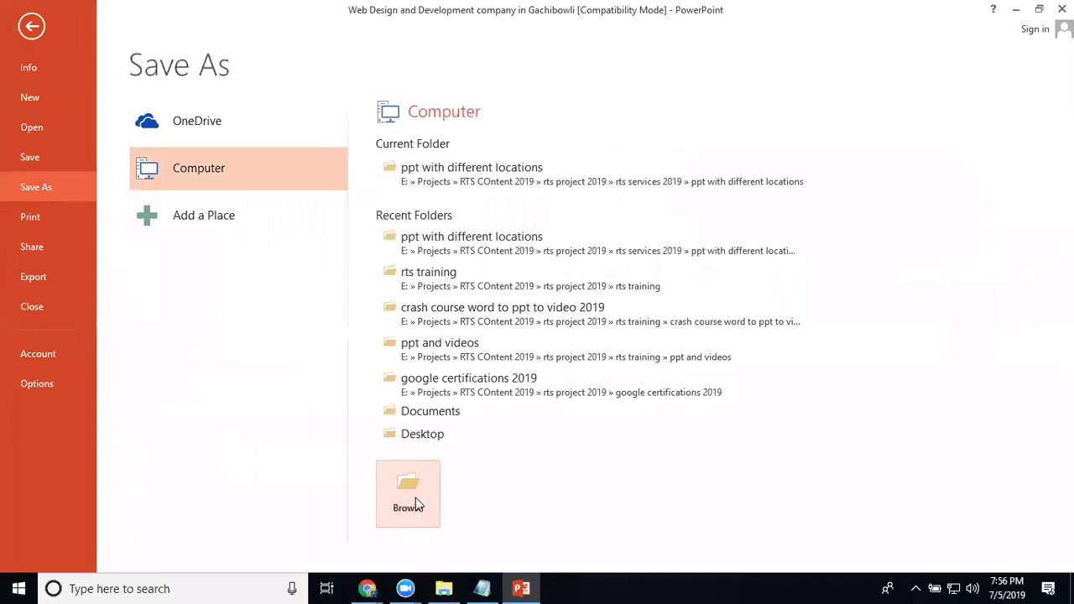
key(ctrl+v)
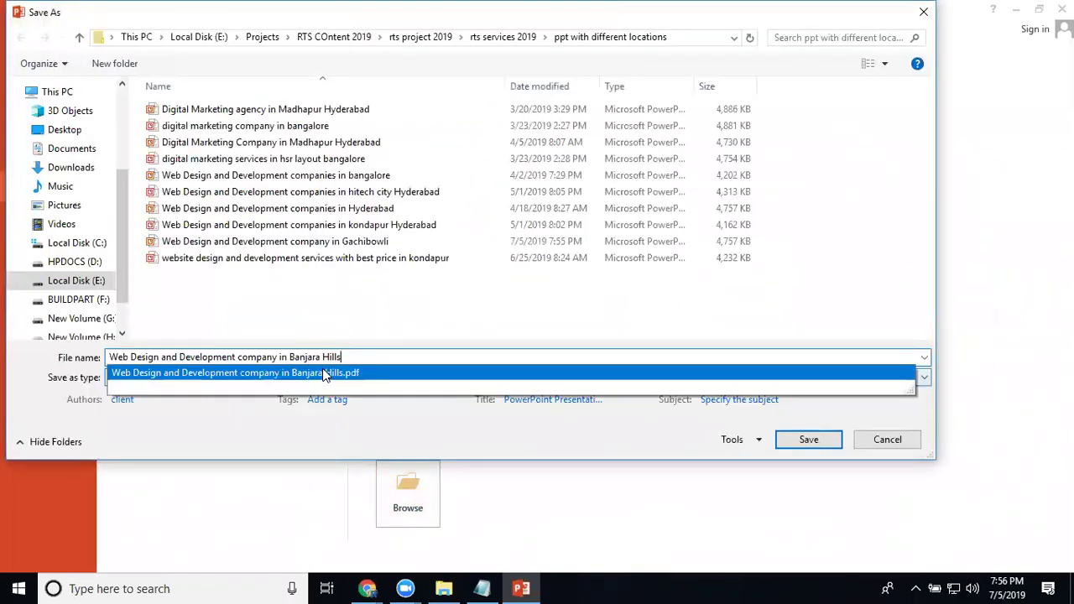
key(Escape)
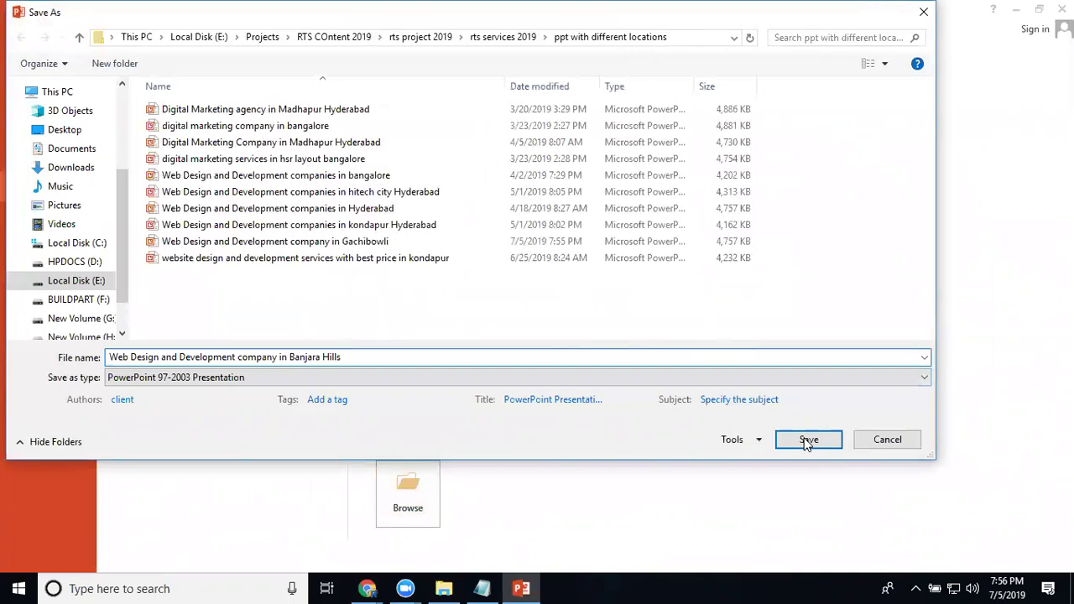
click(808, 441)
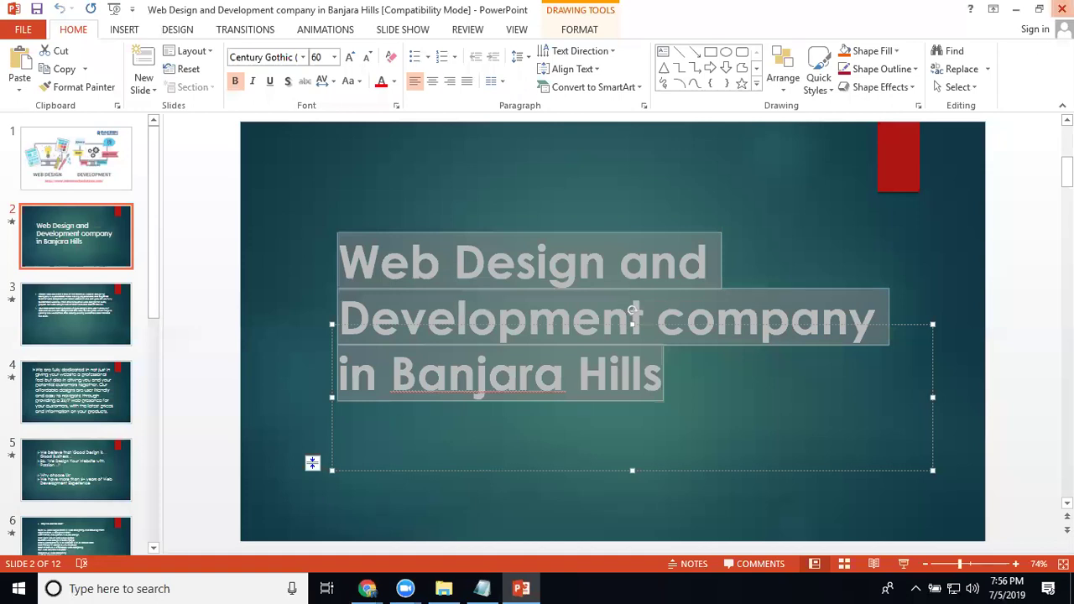
key(alt+Tab)
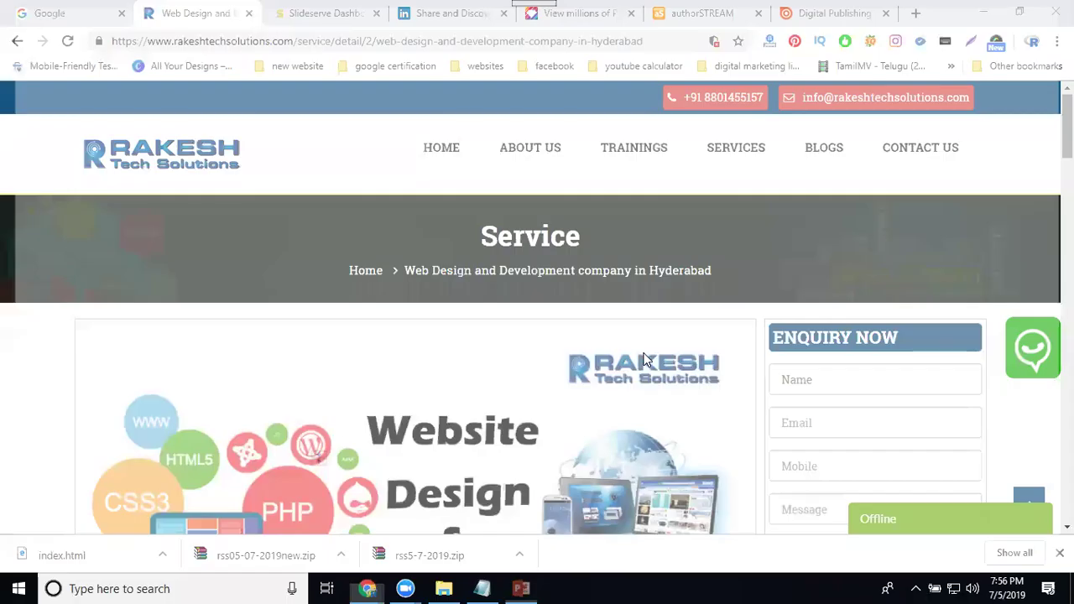
- Switch to the SlideServe Dashboard tab and go to the UPLOAD page
click(325, 14)
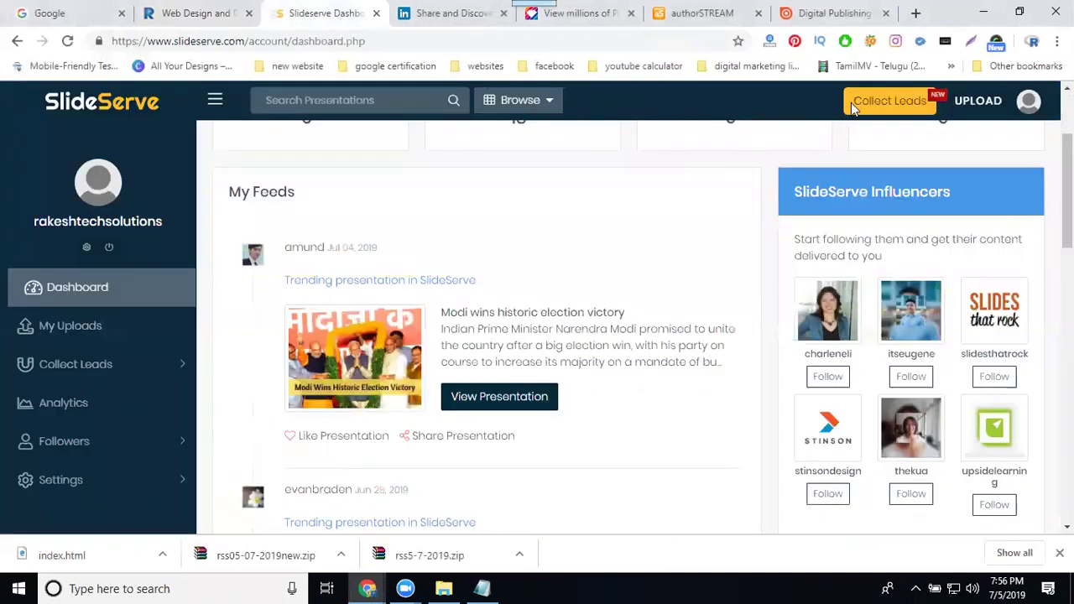
click(964, 105)
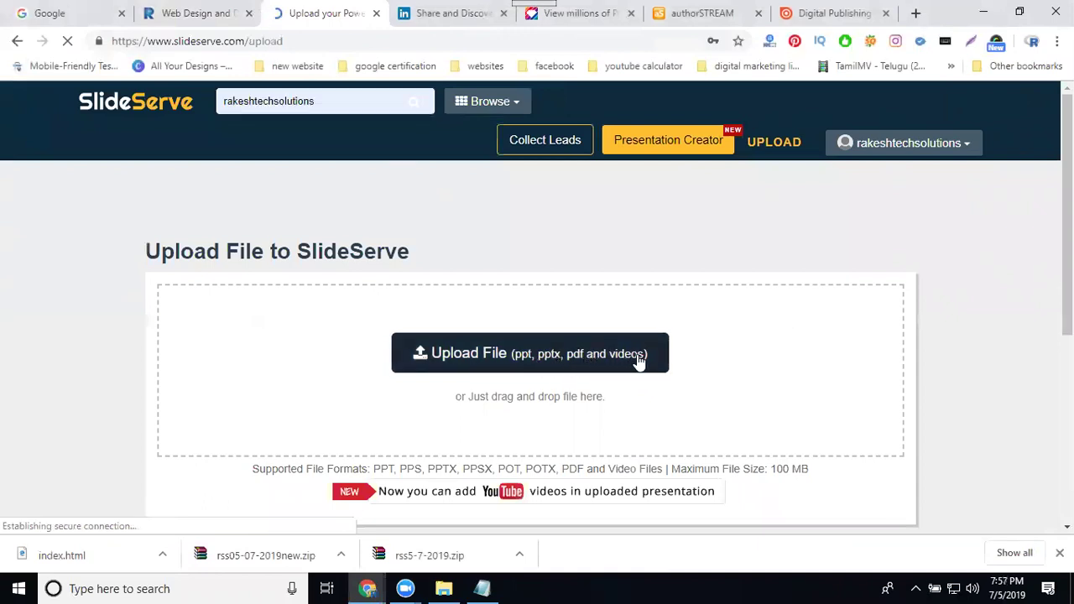
- Upload the Banjara Hills PDF from E: Projects > RTS Content 2019 > rts project 2019 > rts services 2019 > ppt with different locations
click(512, 363)
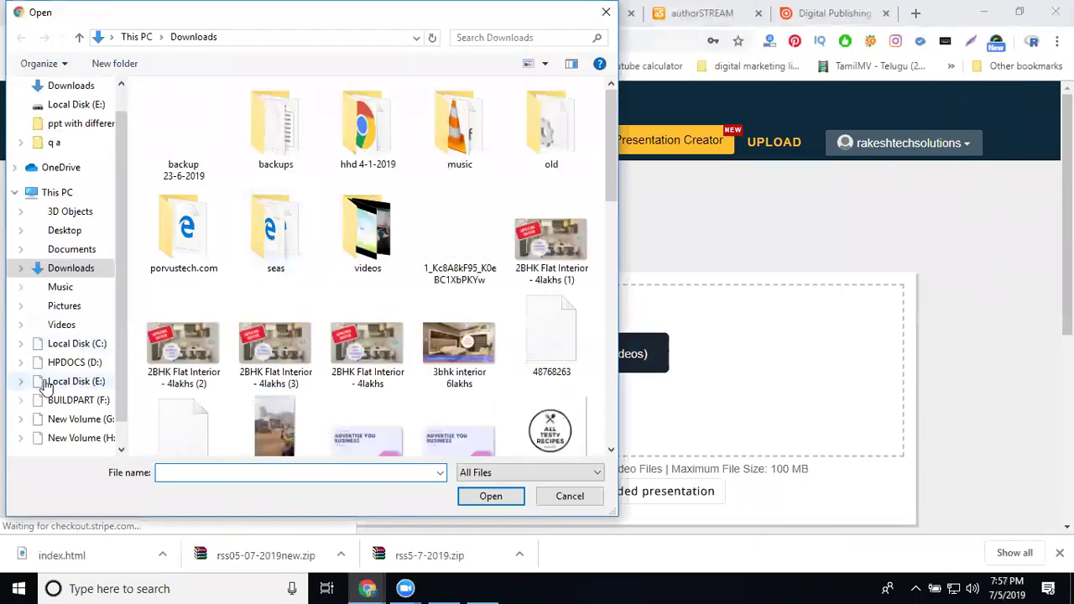
click(75, 383)
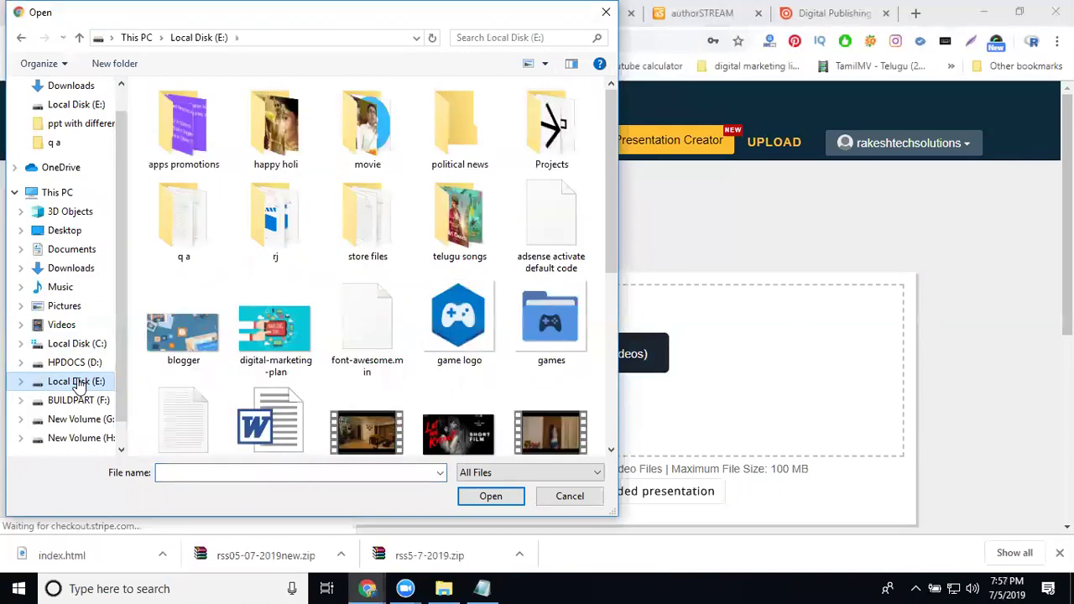
double_click(541, 144)
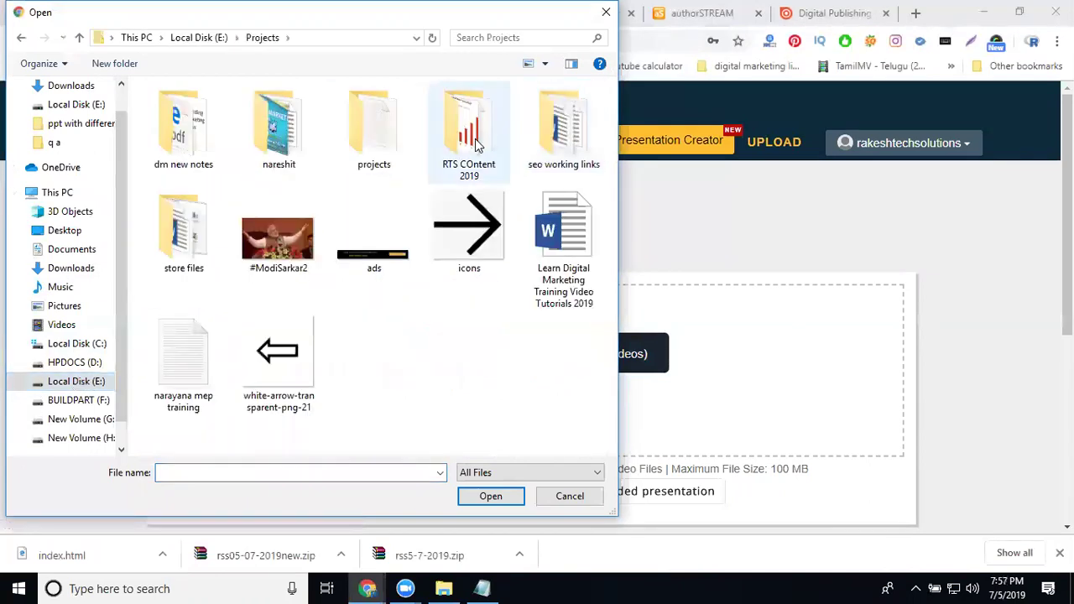
double_click(474, 145)
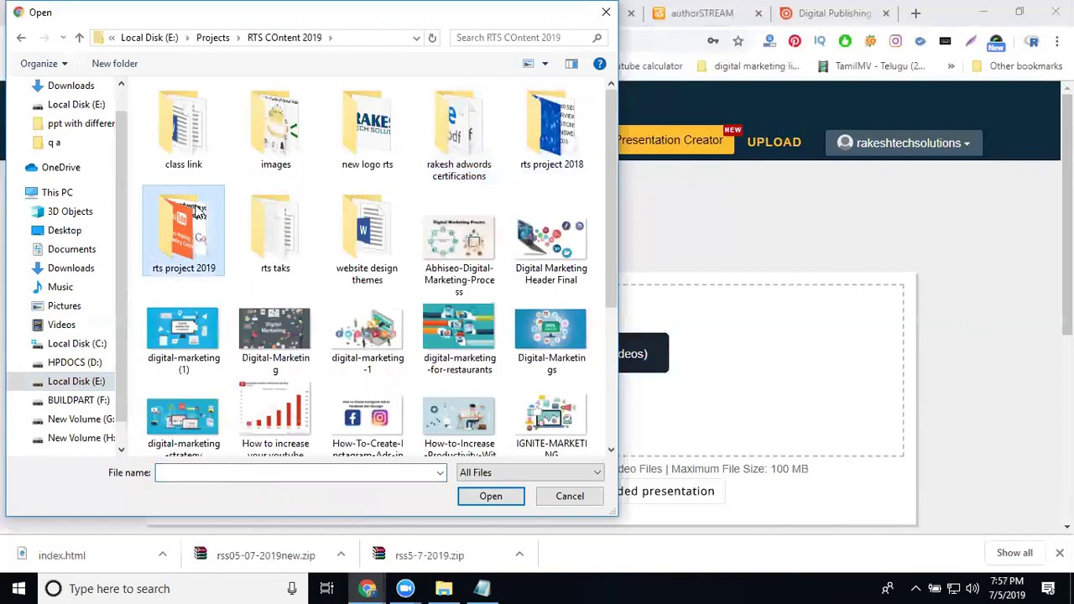
double_click(194, 211)
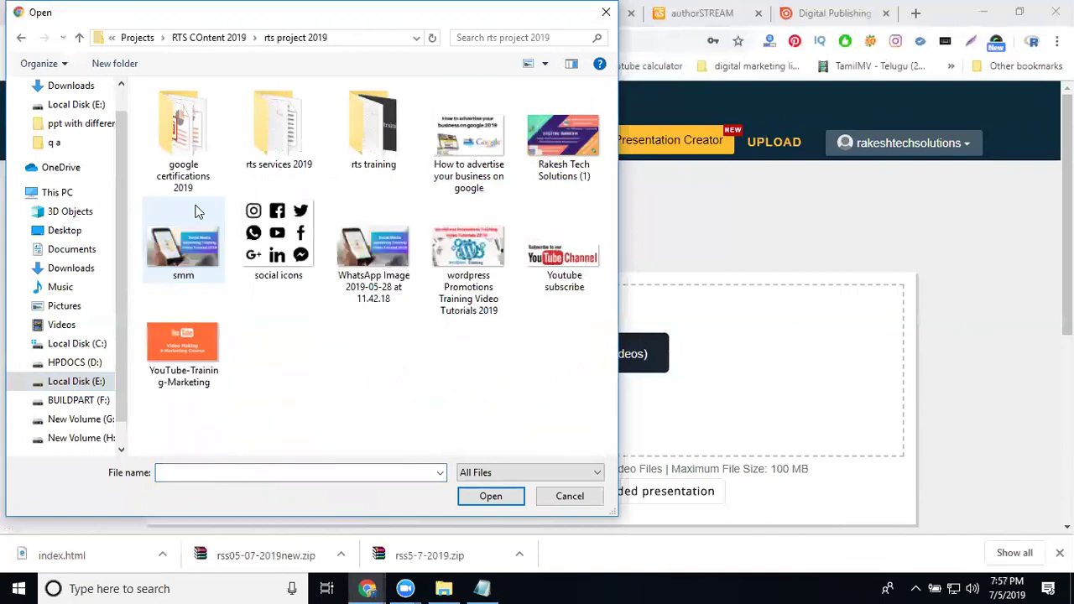
double_click(290, 147)
double_click(159, 135)
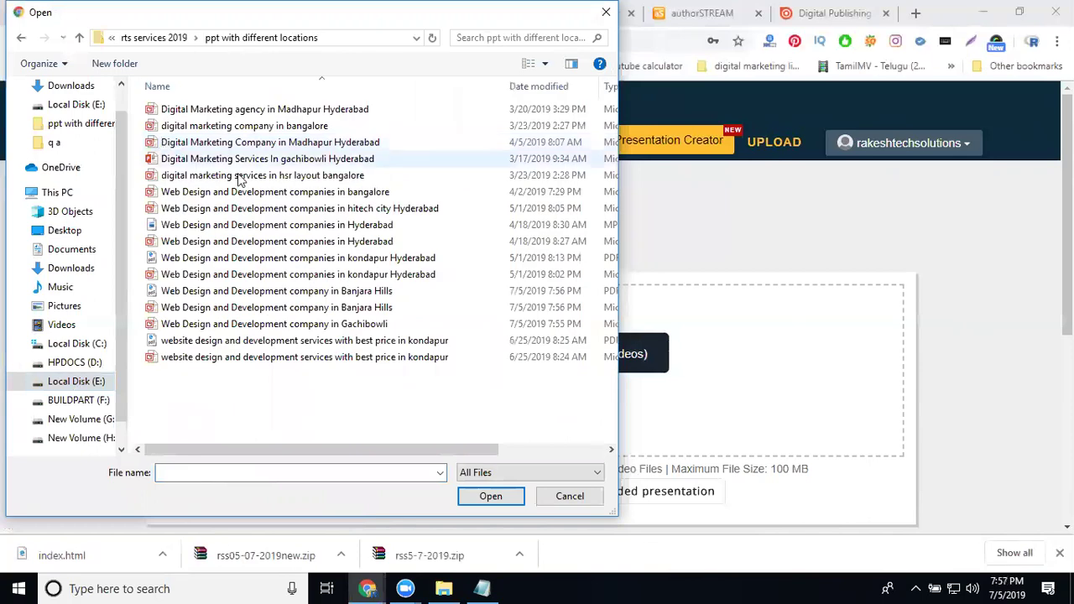
click(271, 295)
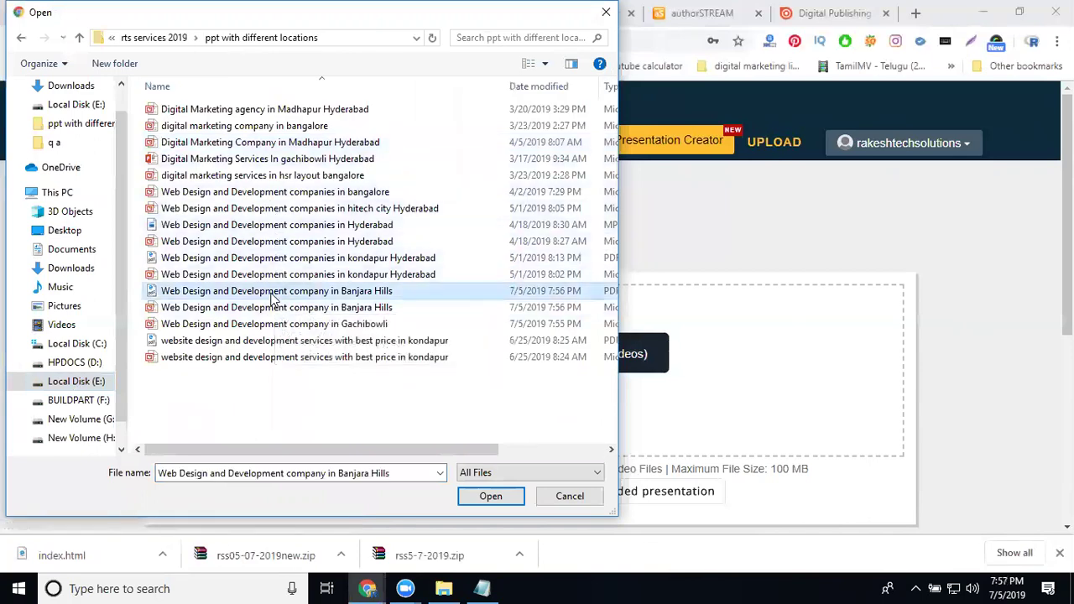
click(271, 294)
key(ctrl+c)
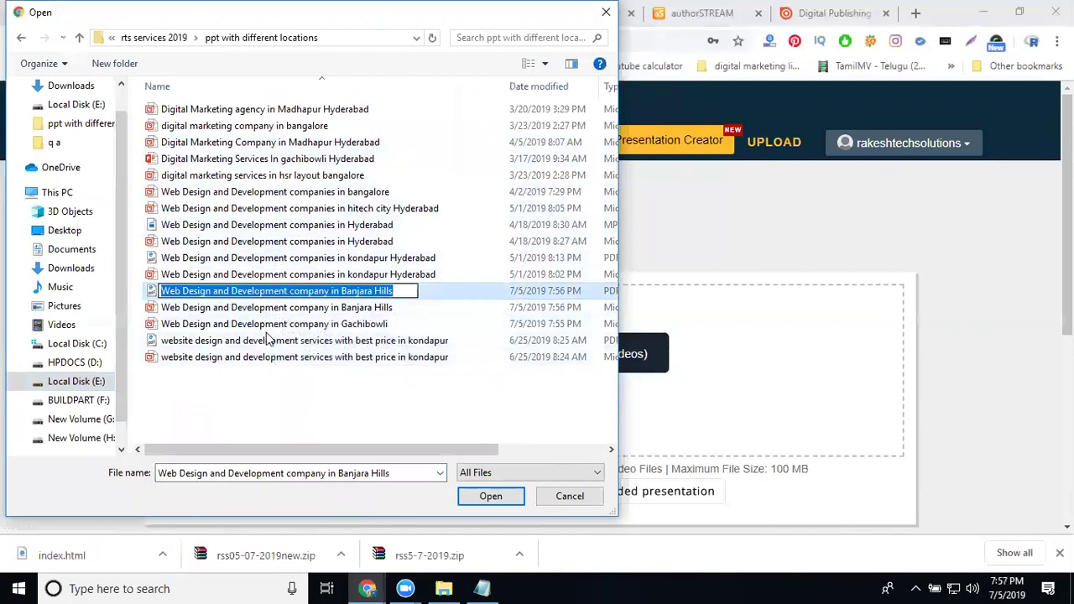
key(Escape)
double_click(275, 292)
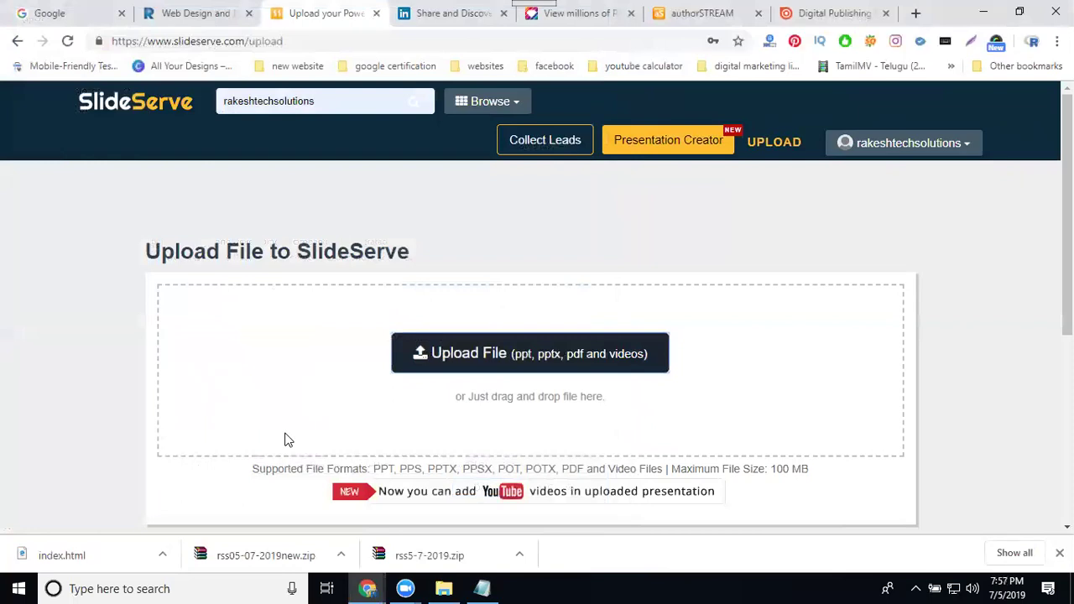
- Write the description as the company title plus 'hyderabad' and a contact number
click(669, 308)
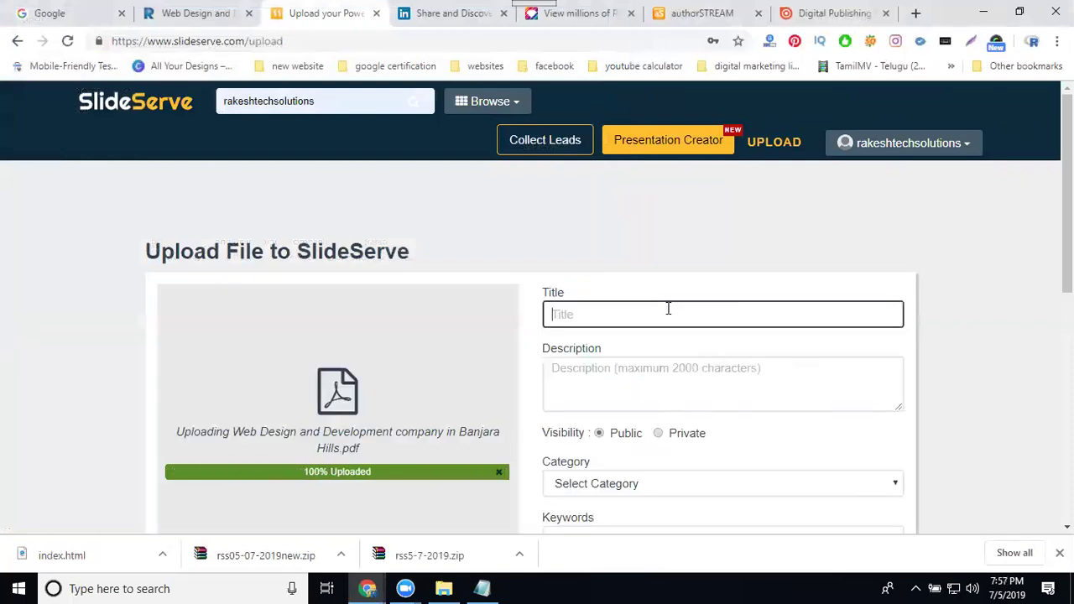
click(610, 403)
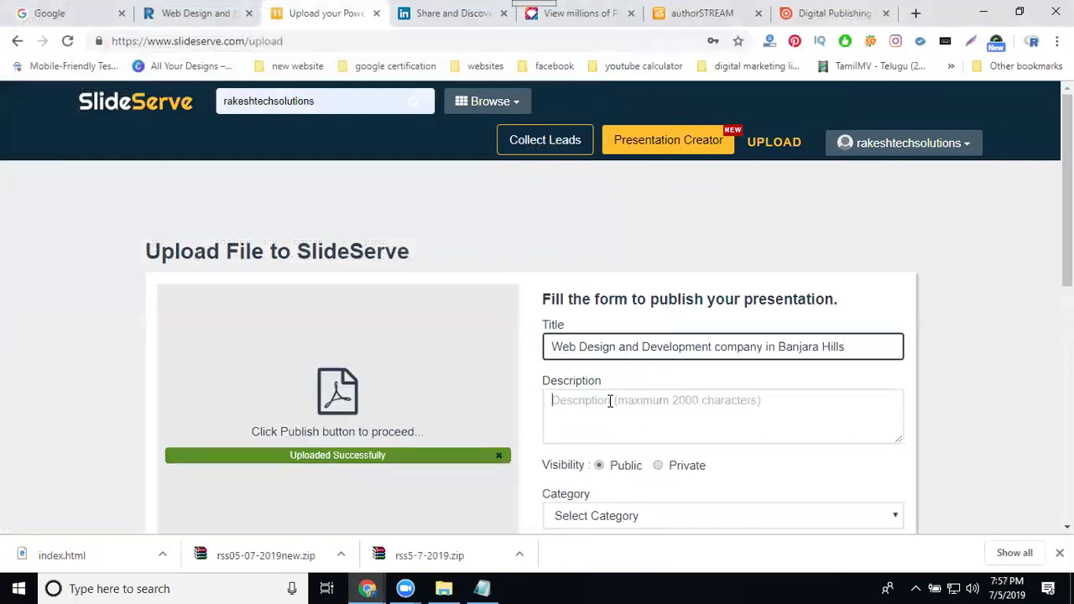
key(ctrl+v)
text(hy)
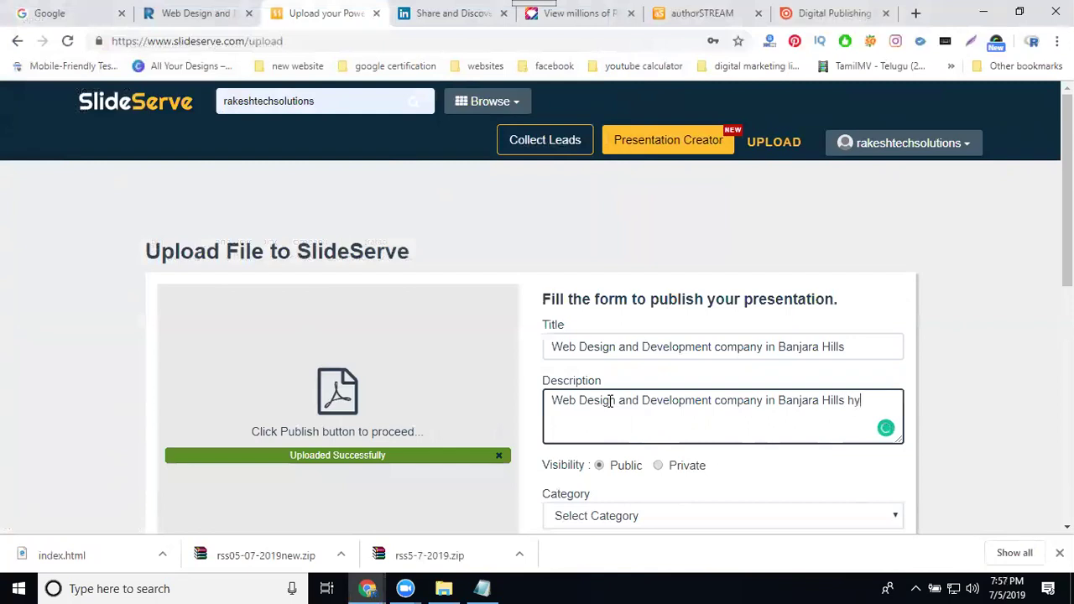
text(derabad )
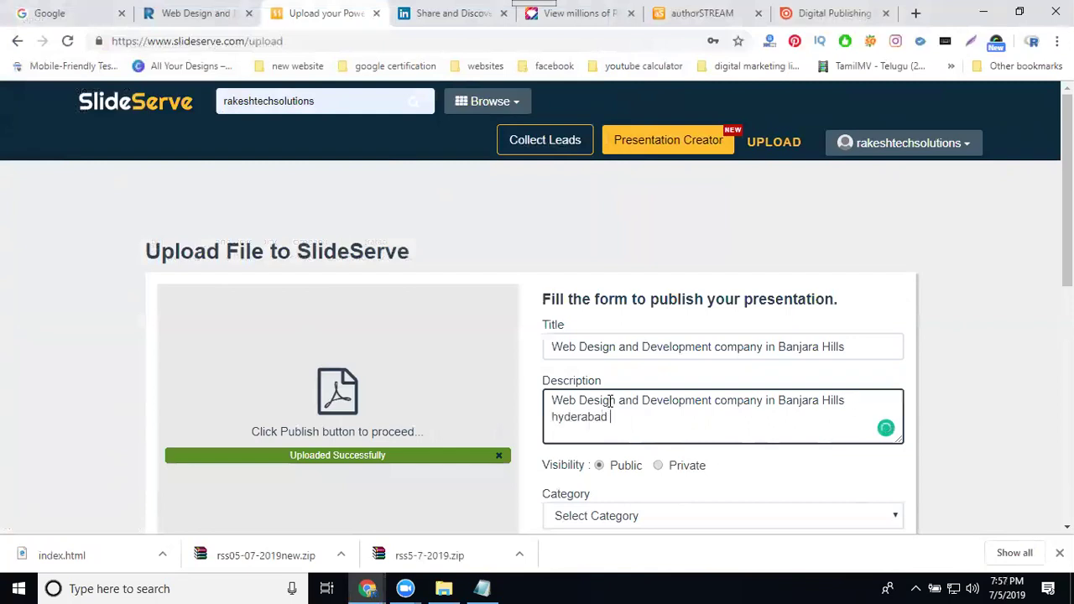
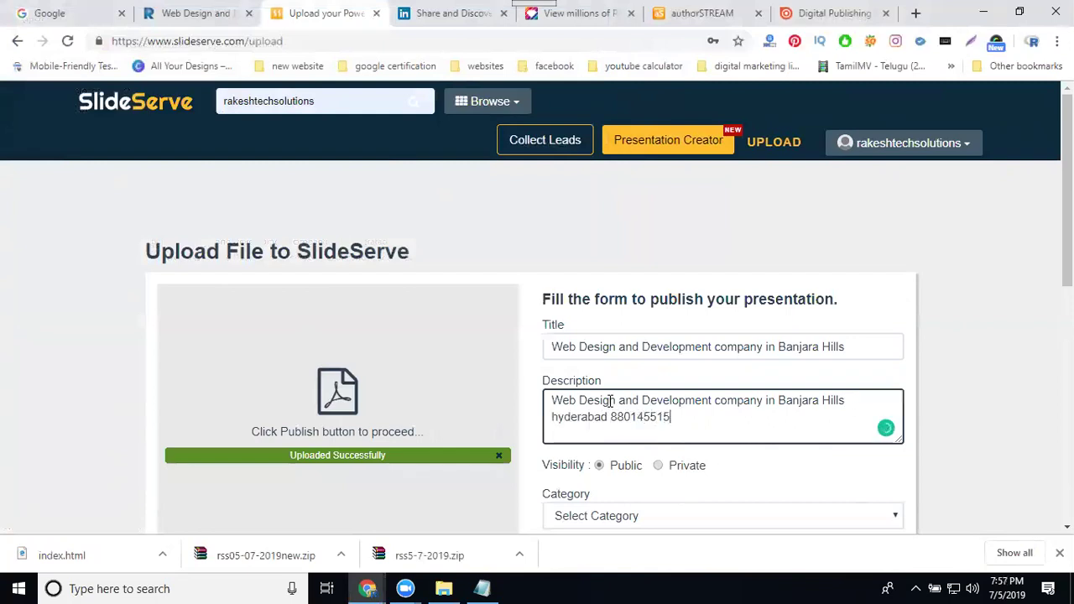
scroll(612, 361, down, 3)
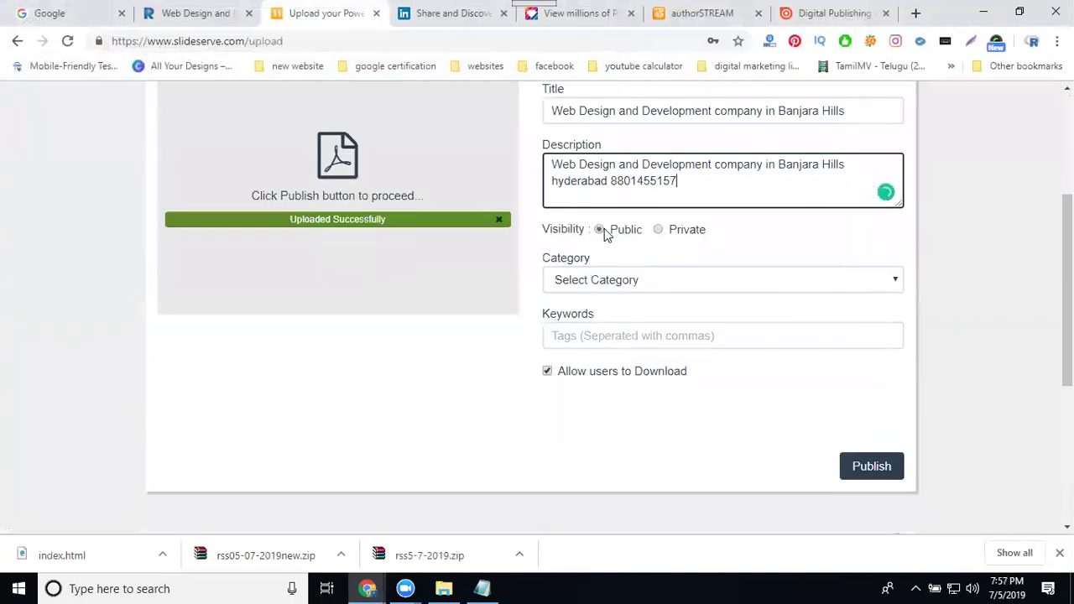
- Set the category to Business / Finance
click(596, 281)
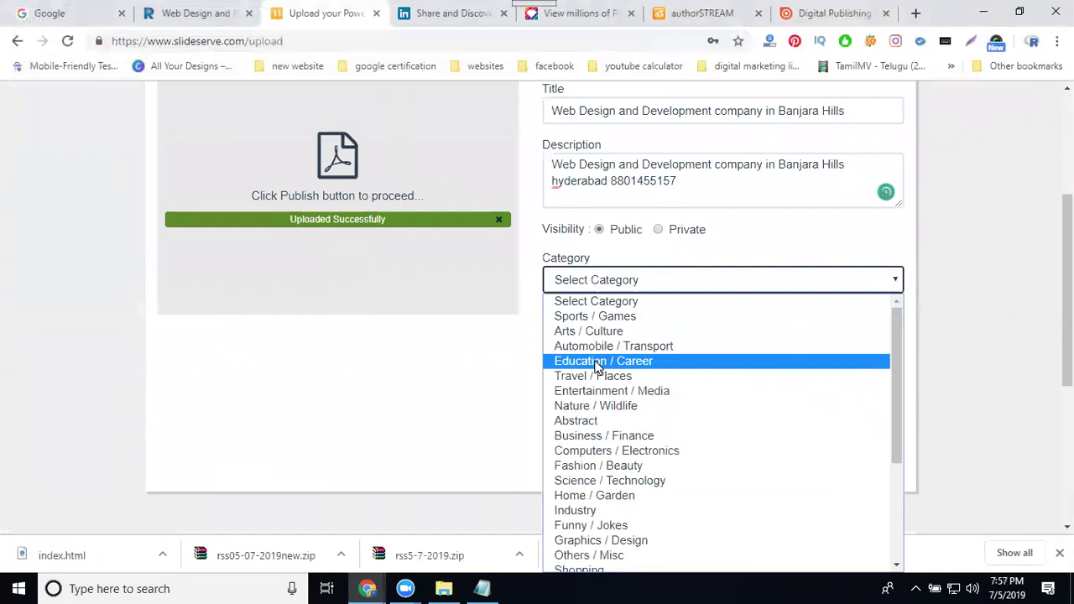
scroll(597, 366, down, 1)
scroll(597, 352, down, 2)
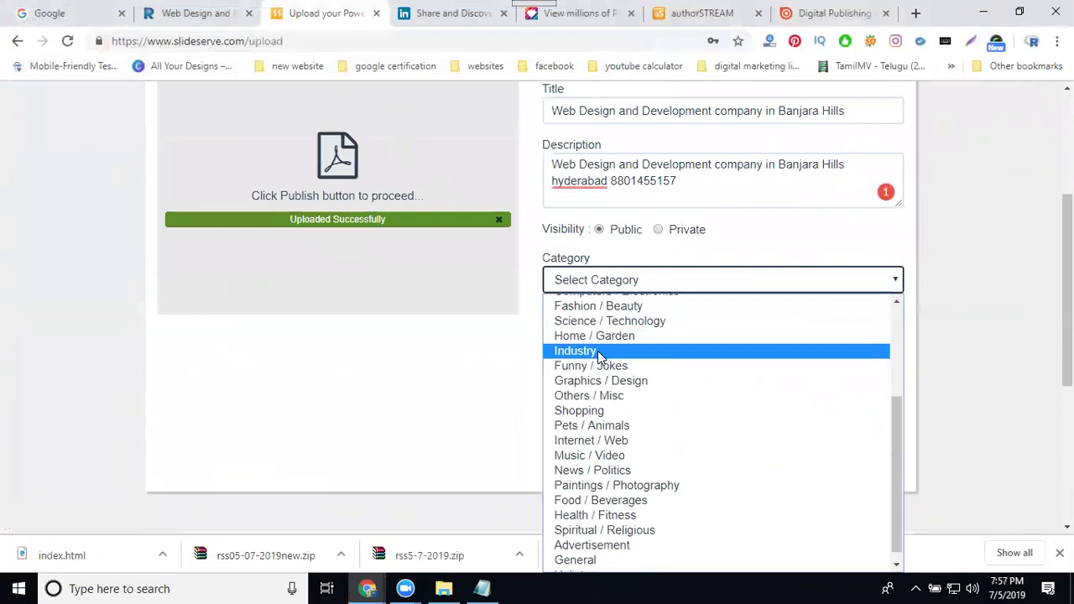
scroll(592, 352, down, 1)
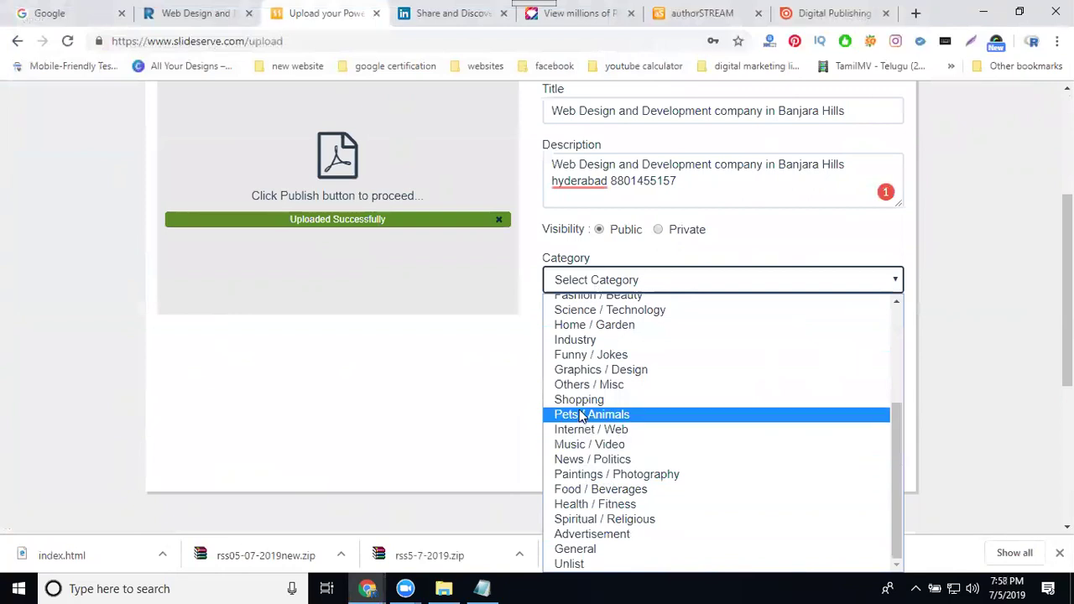
scroll(582, 411, up, 4)
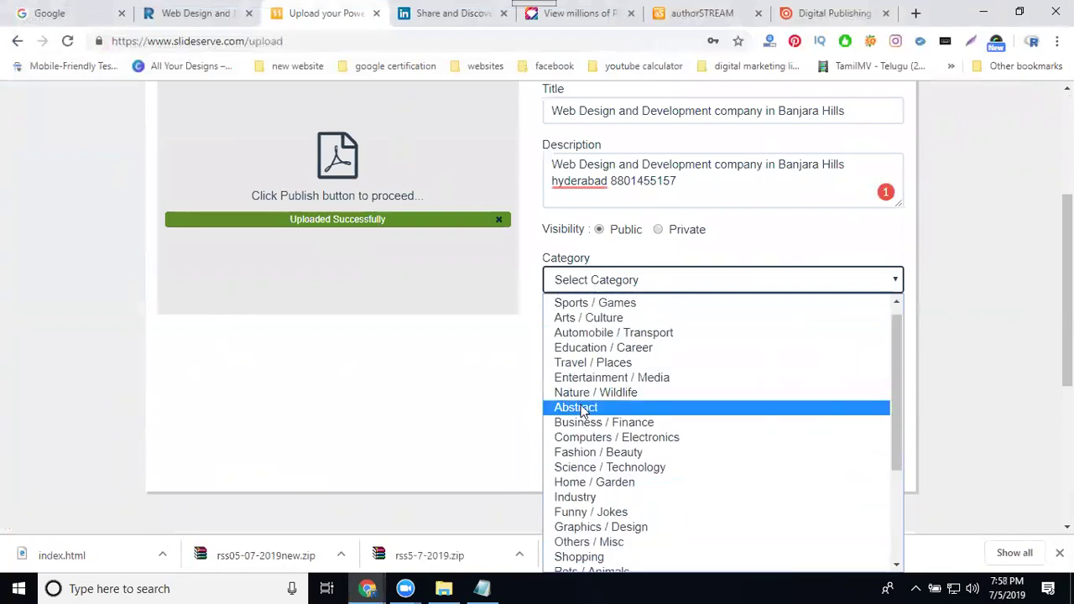
click(581, 423)
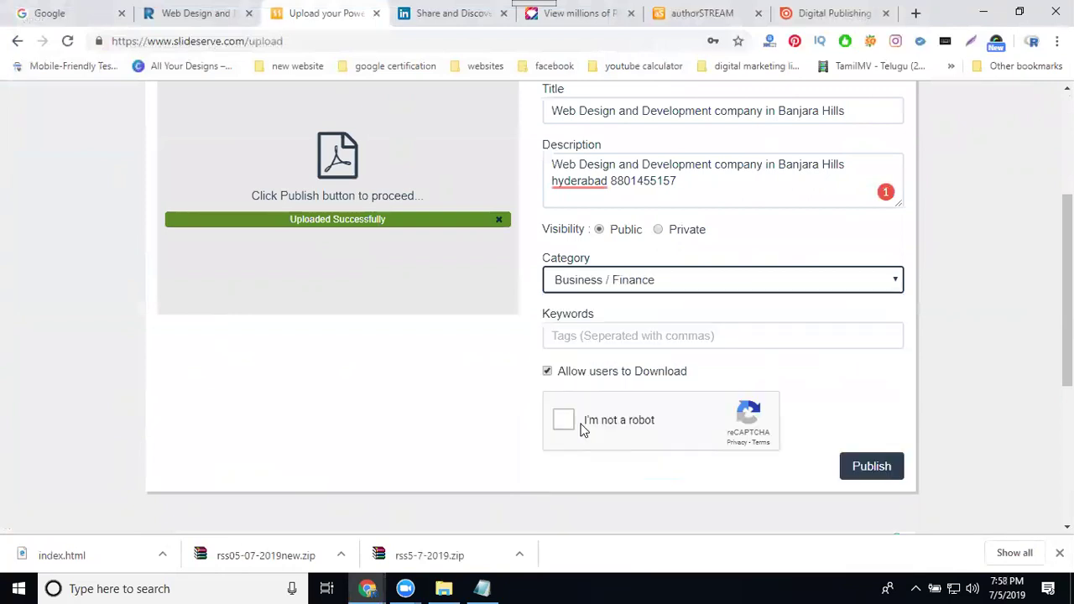
- Enter keywords: the company title, then Web Design repeated and 'site'
click(586, 338)
key(ctrl+v)
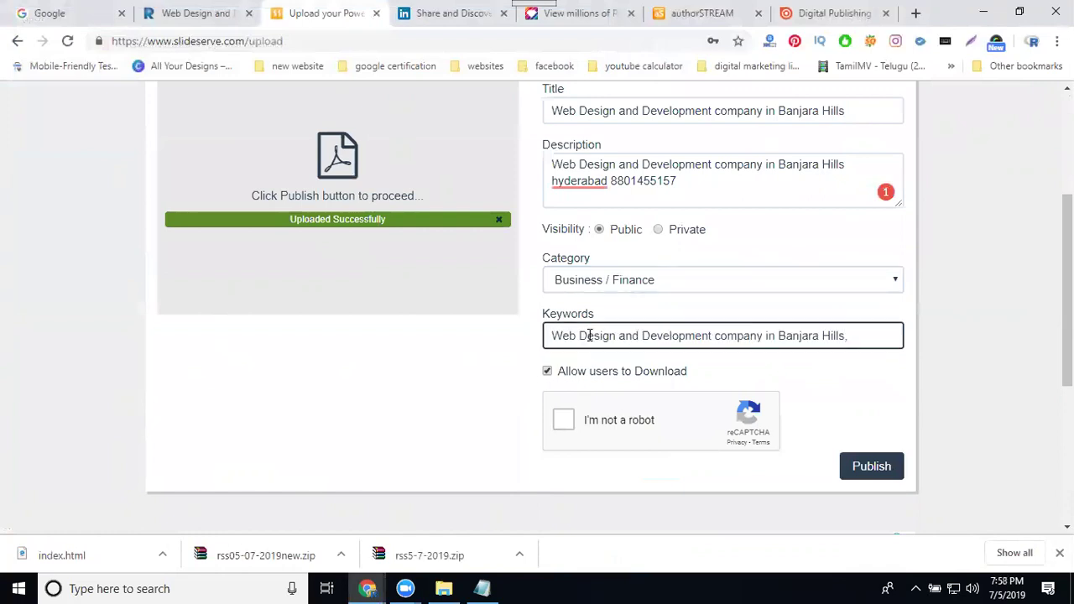
drag(617, 336, 516, 341)
key(ctrl+c)
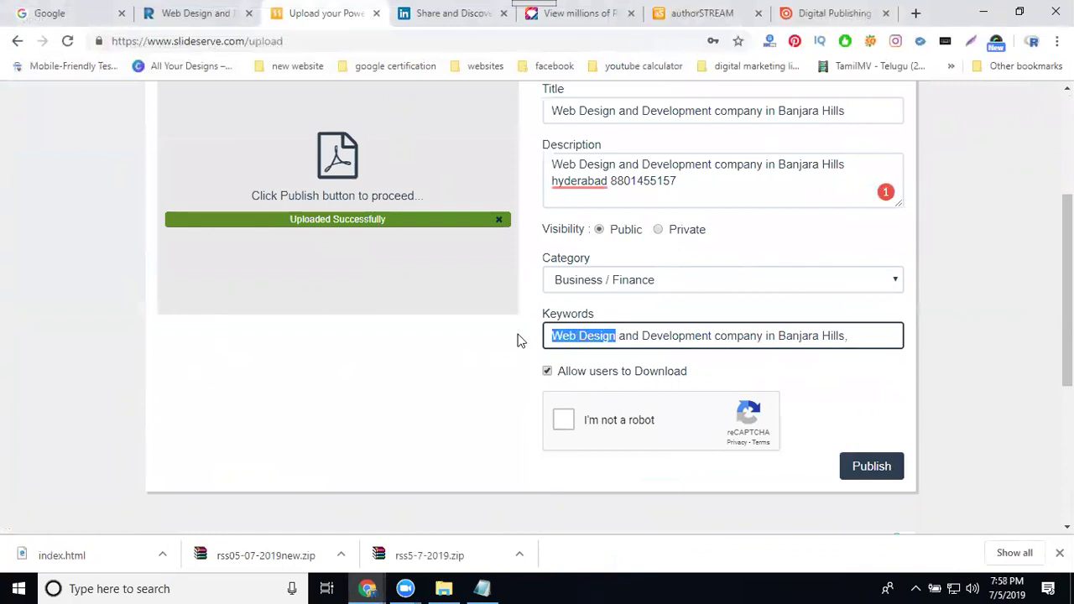
click(866, 338)
key(ctrl+v)
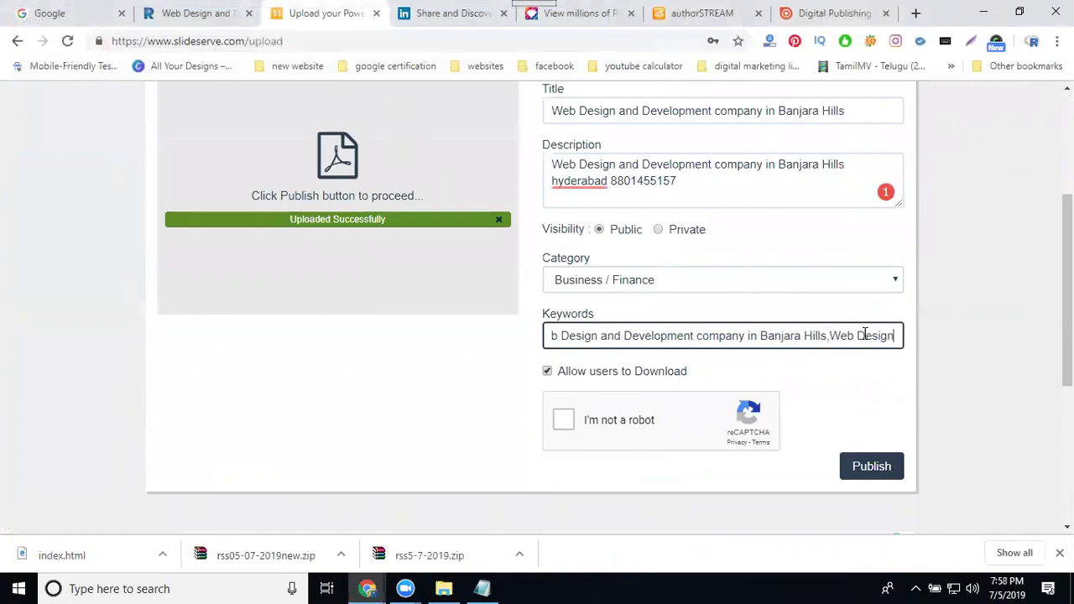
text(,)
key(ctrl+v)
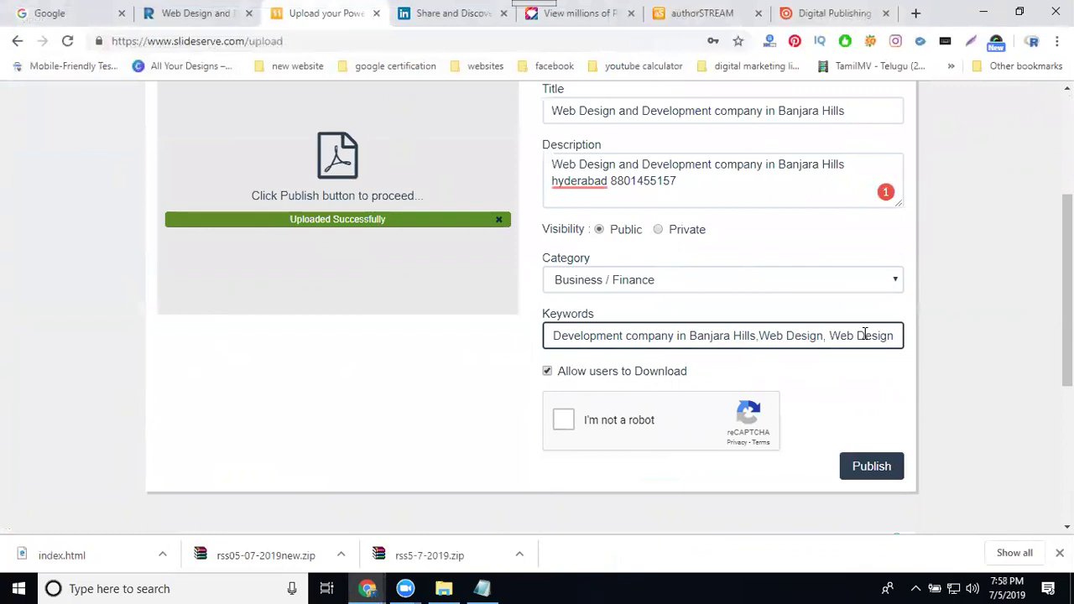
text(site)
- Tick the reCAPTCHA 'I'm not a robot' box
click(563, 419)
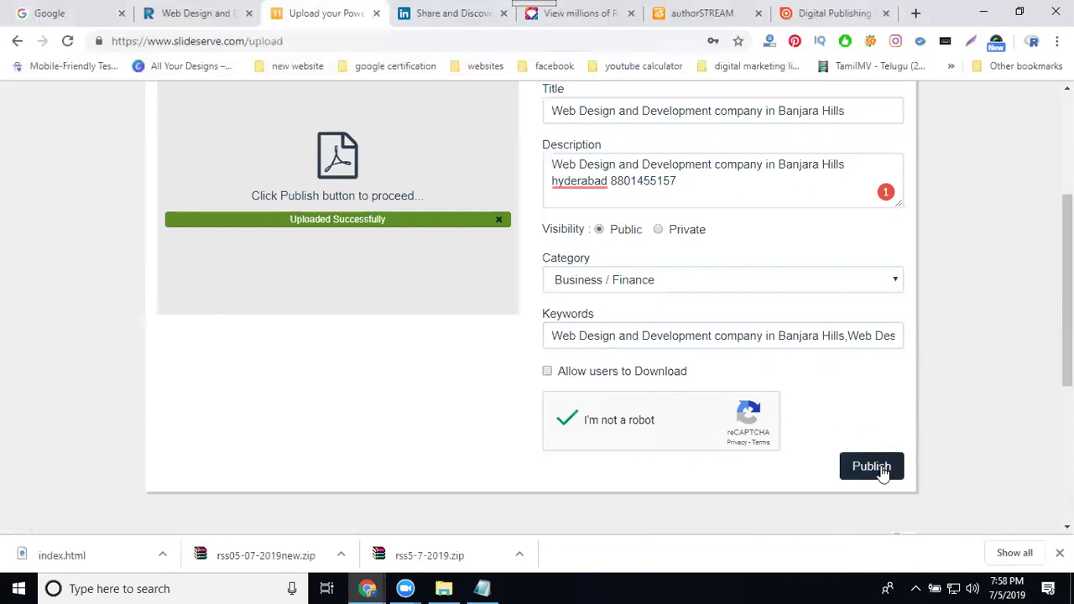
scroll(797, 302, up, 1)
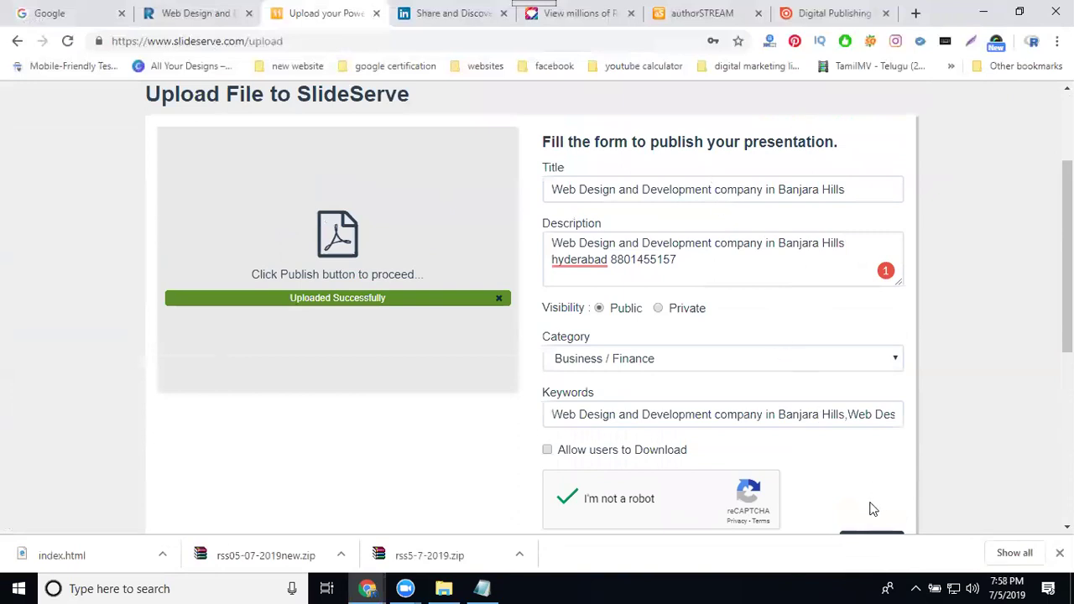
scroll(841, 484, down, 2)
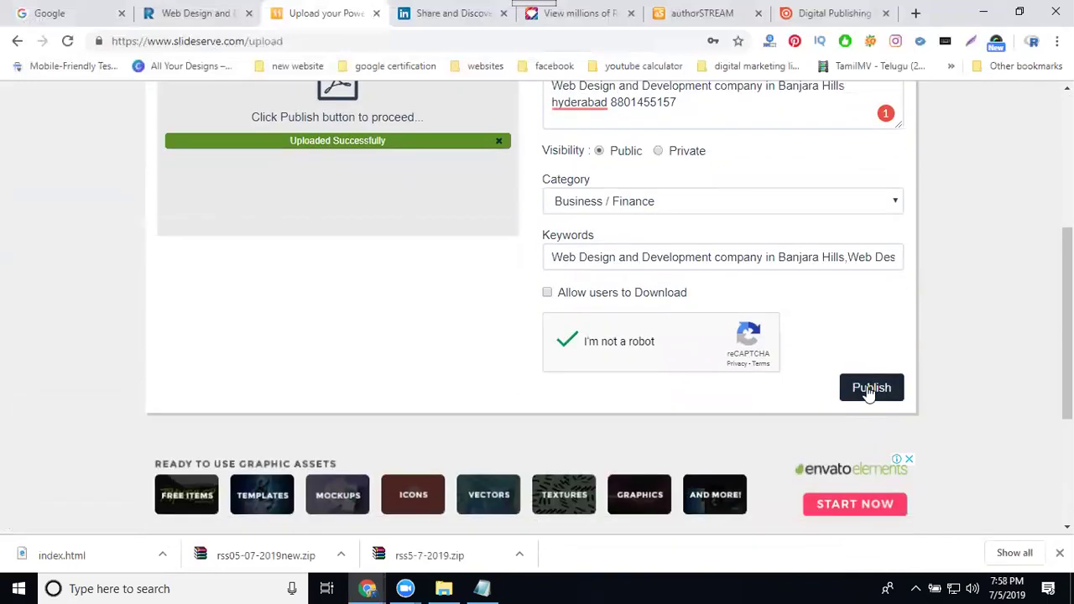
- Publish the presentation and step its preview forward to slide 9 of 12
click(869, 393)
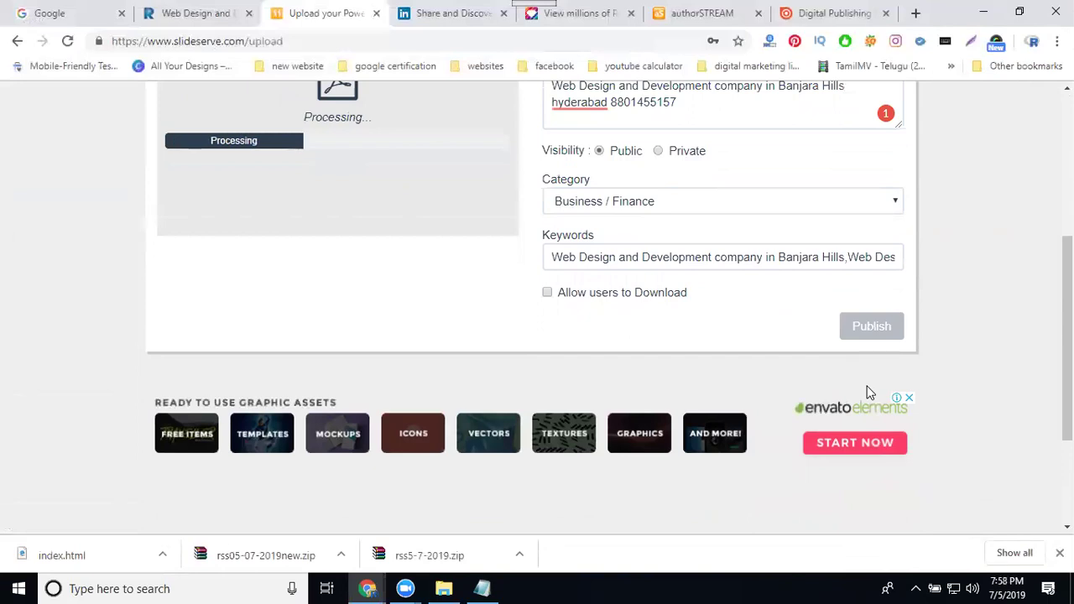
scroll(843, 389, up, 1)
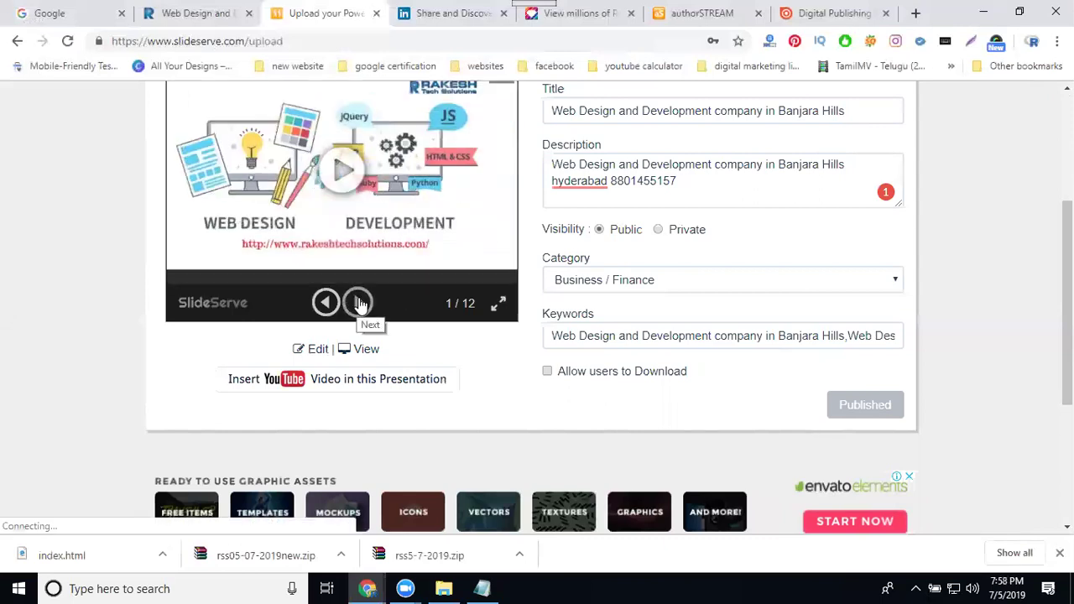
click(358, 303)
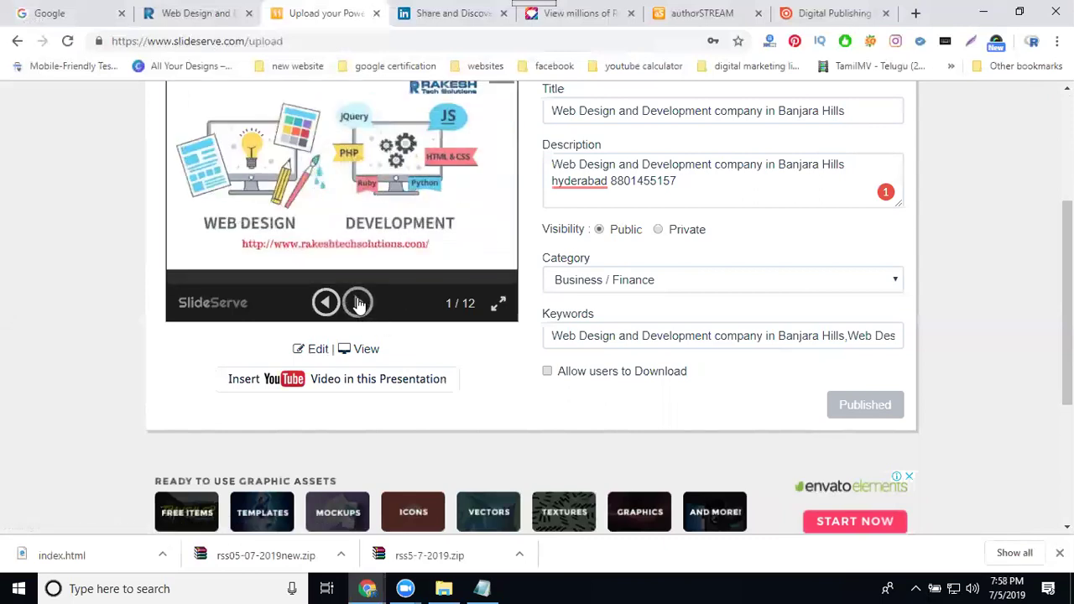
click(359, 303)
click(358, 304)
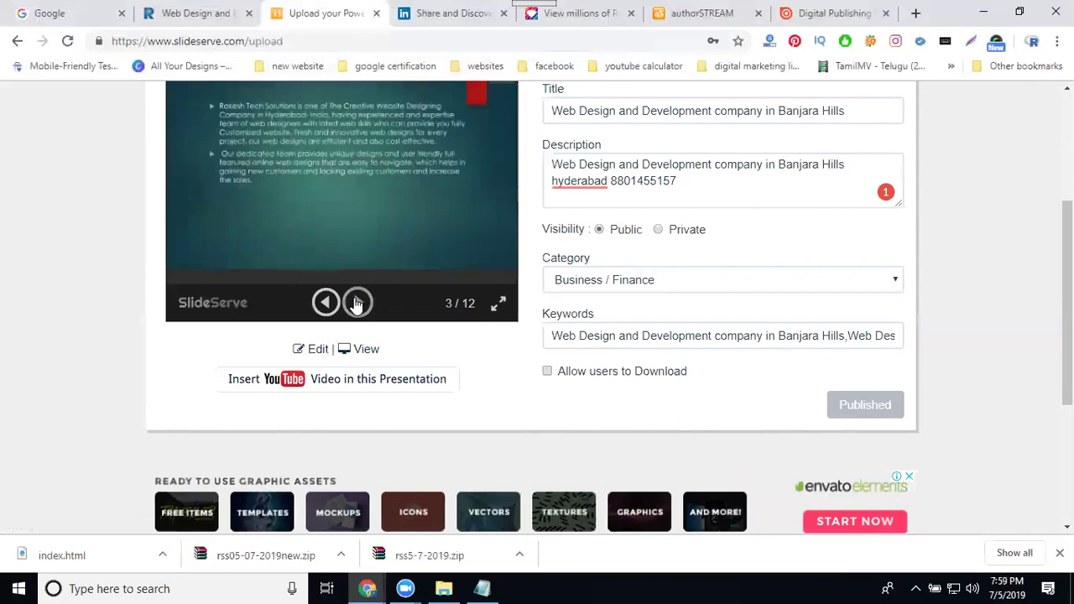
click(357, 303)
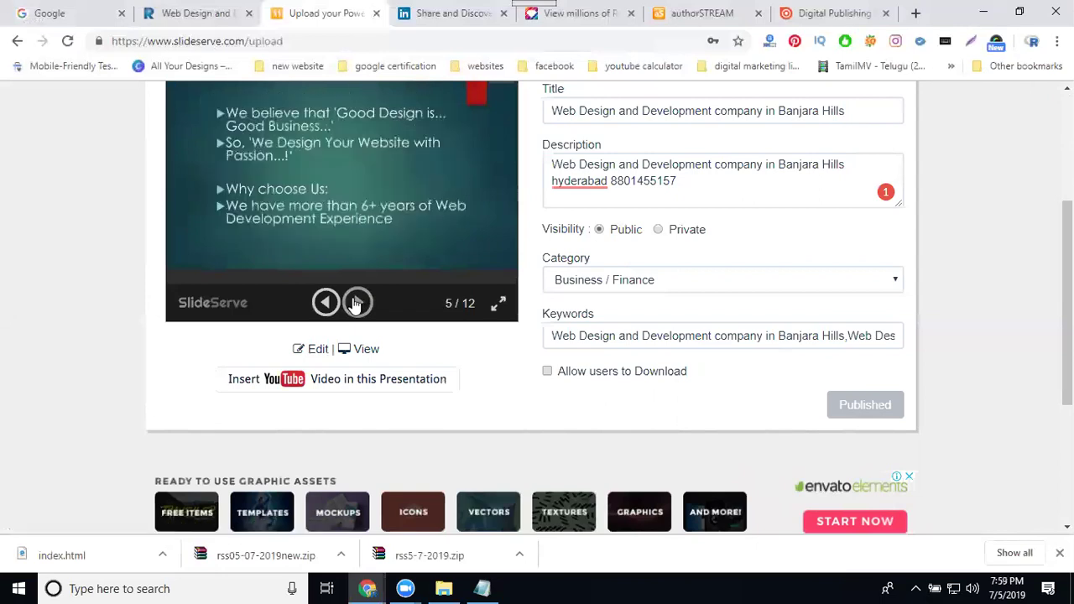
click(357, 303)
click(358, 303)
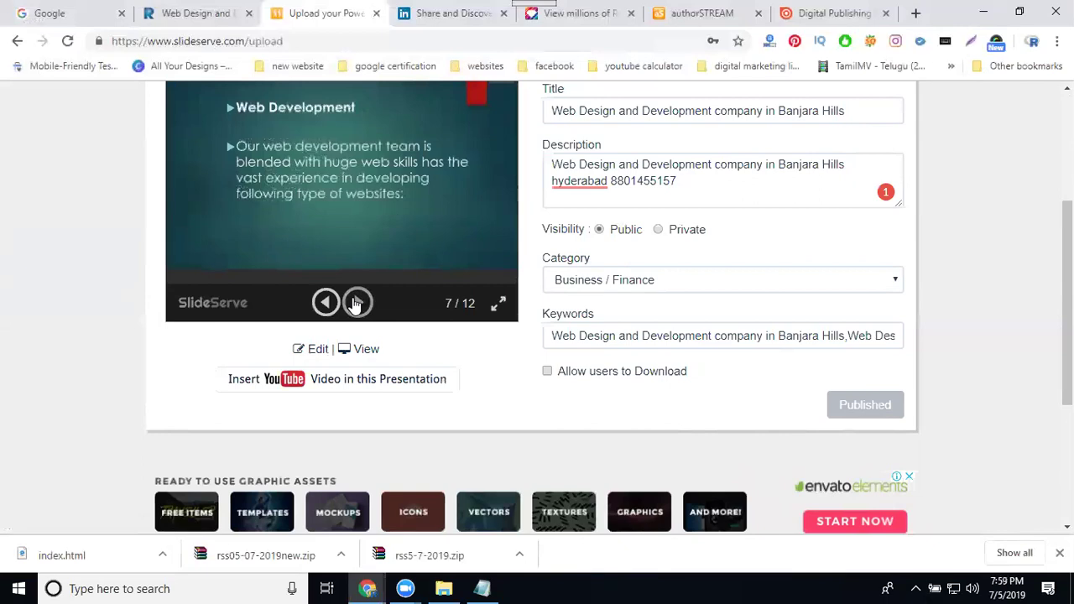
click(357, 303)
click(358, 304)
- Open the published presentation's public View page
scroll(964, 269, up, 3)
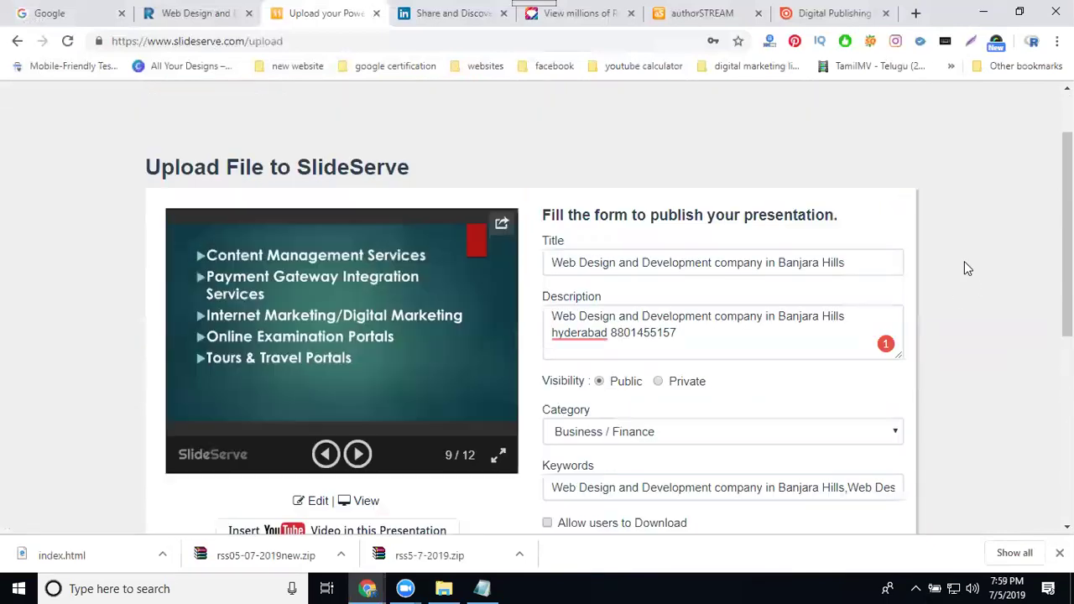
scroll(505, 230, down, 3)
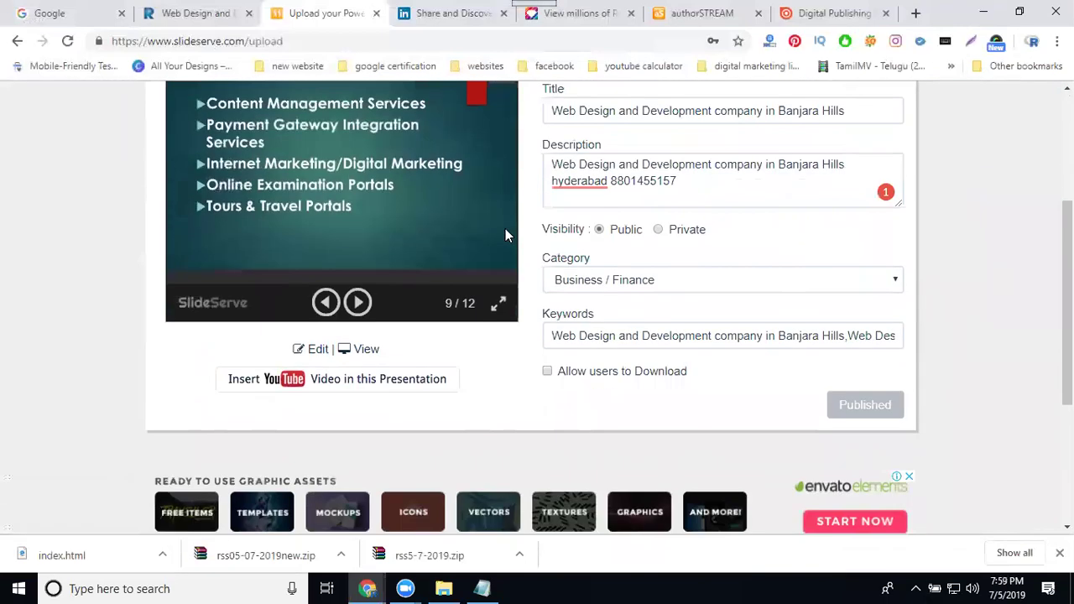
click(361, 349)
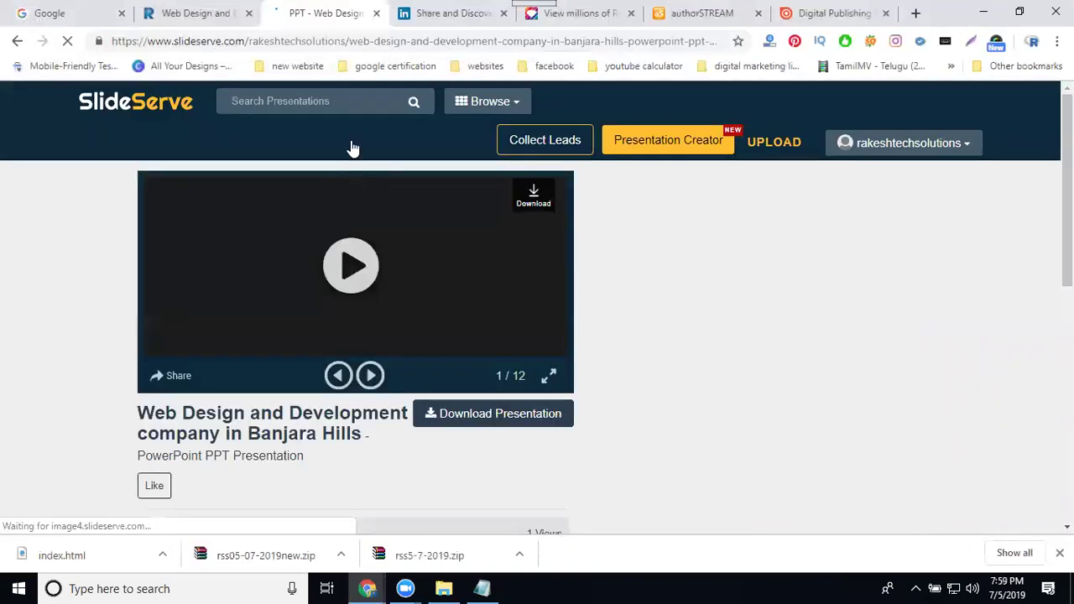
- Inspect the title and account parts of the page URL, then close the related-topics popup
drag(350, 41, 625, 42)
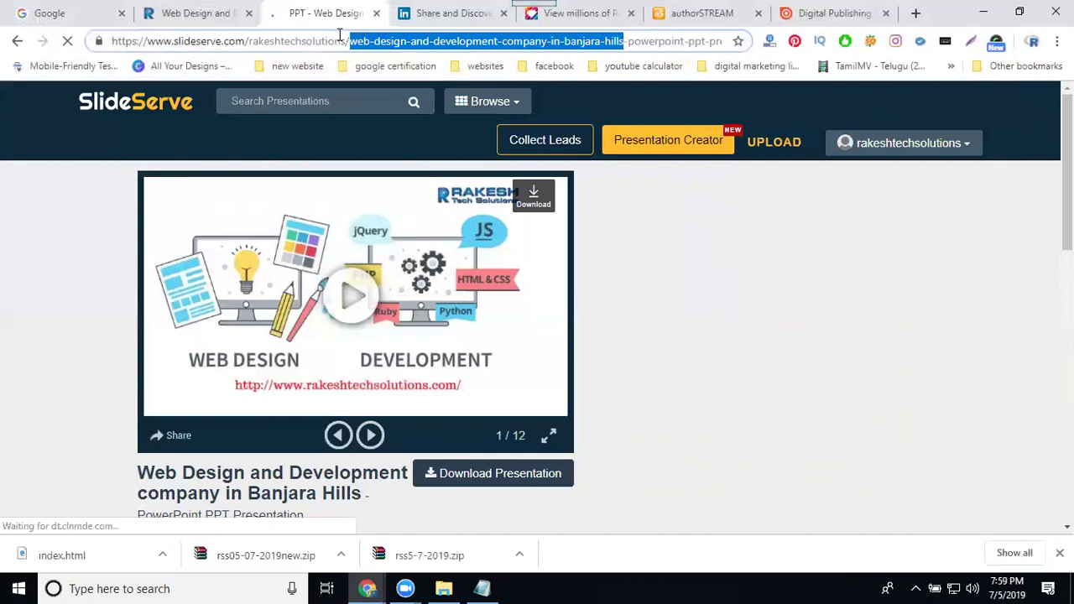
drag(347, 40, 247, 40)
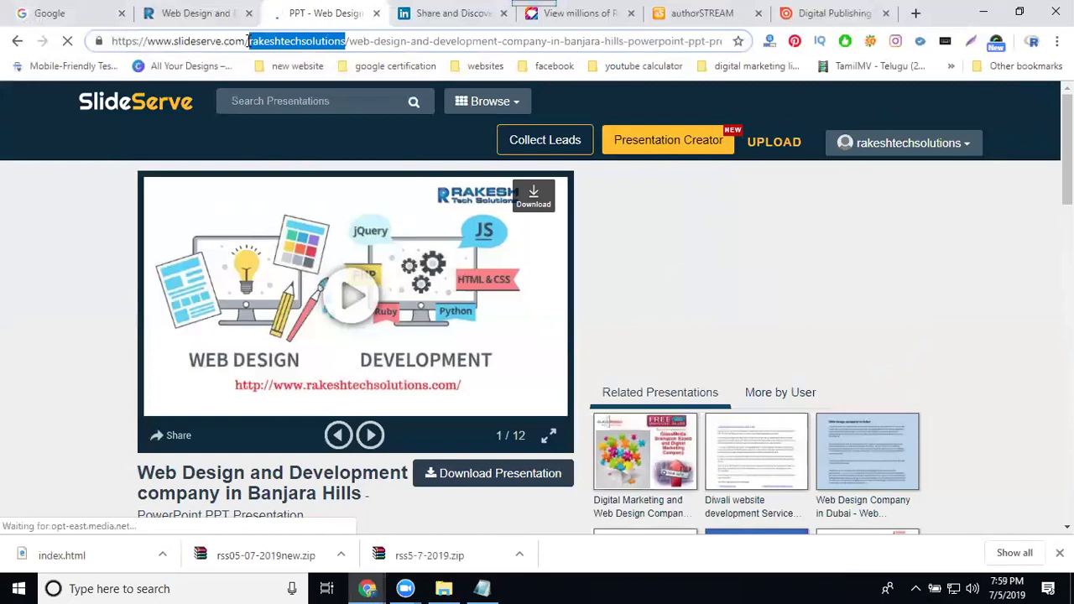
scroll(335, 266, down, 3)
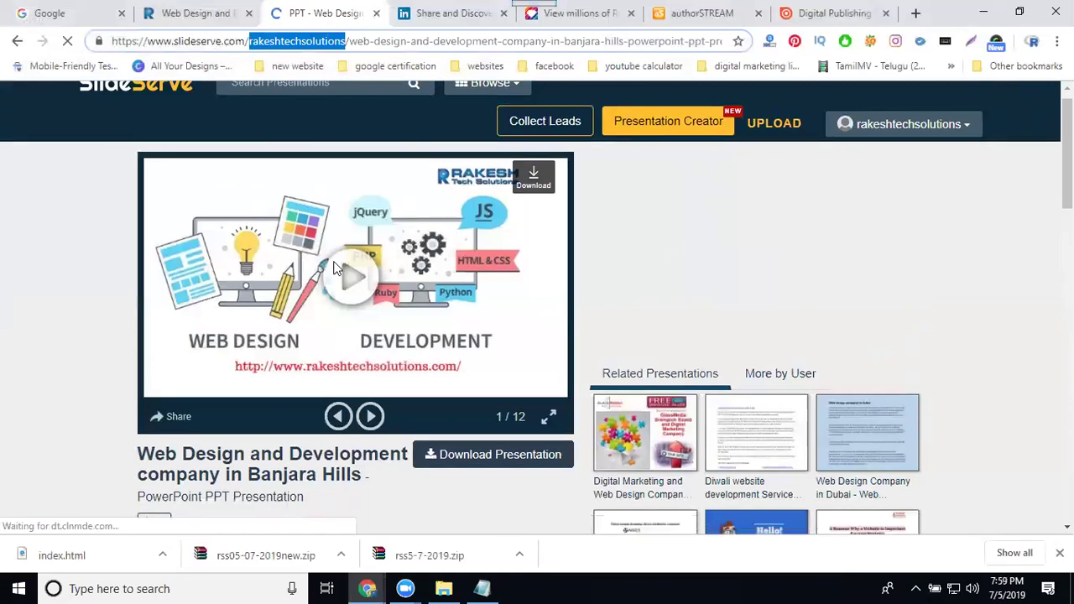
scroll(339, 252, up, 2)
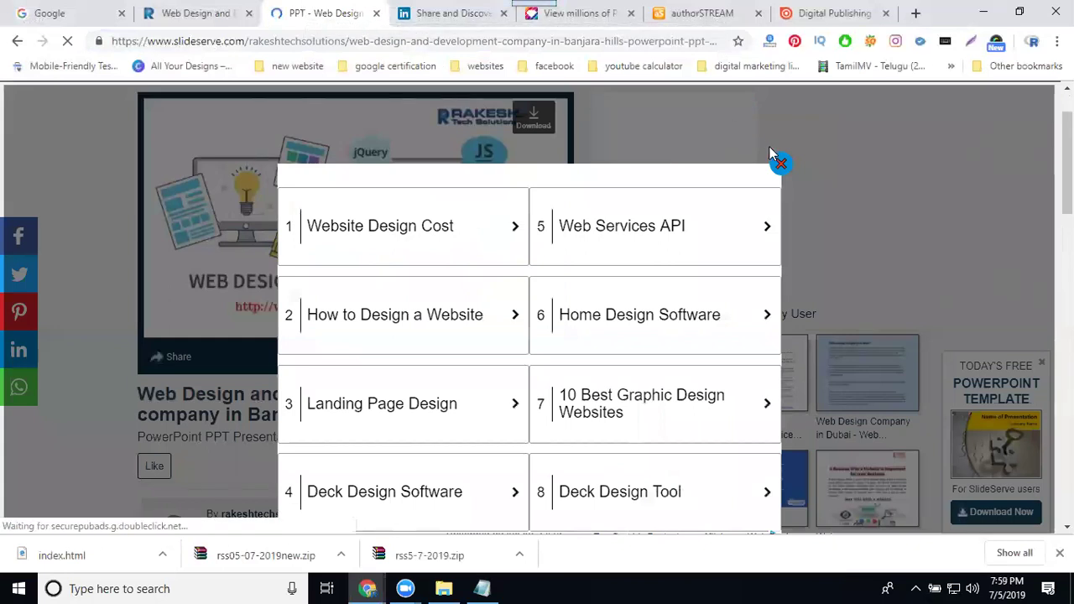
click(781, 164)
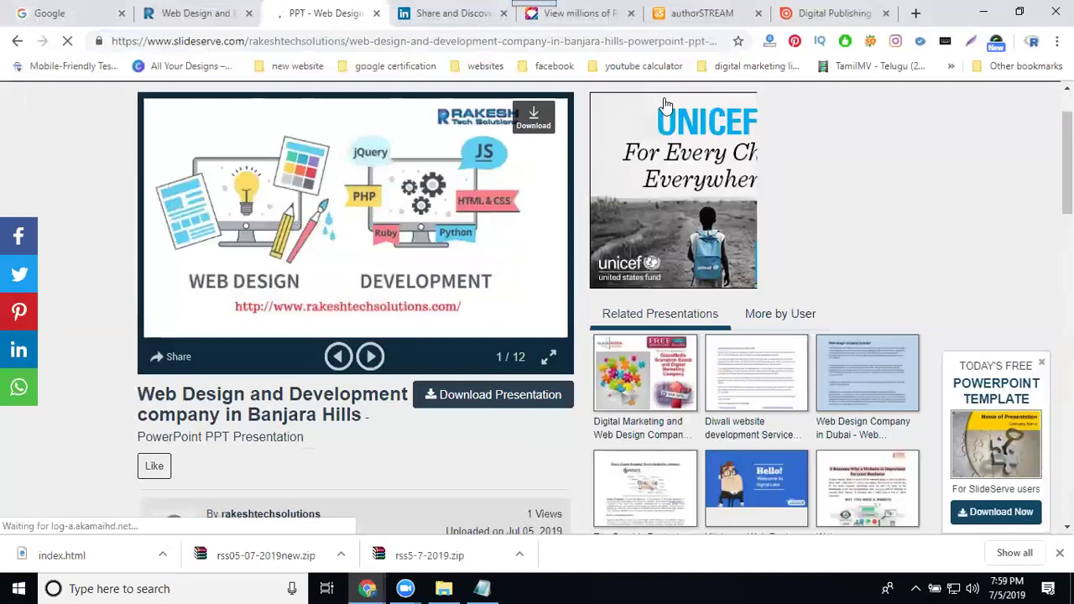
- Look over the SlideShare, authorSTREAM and issuu tabs, ending on the PowerShow.com home page
click(451, 15)
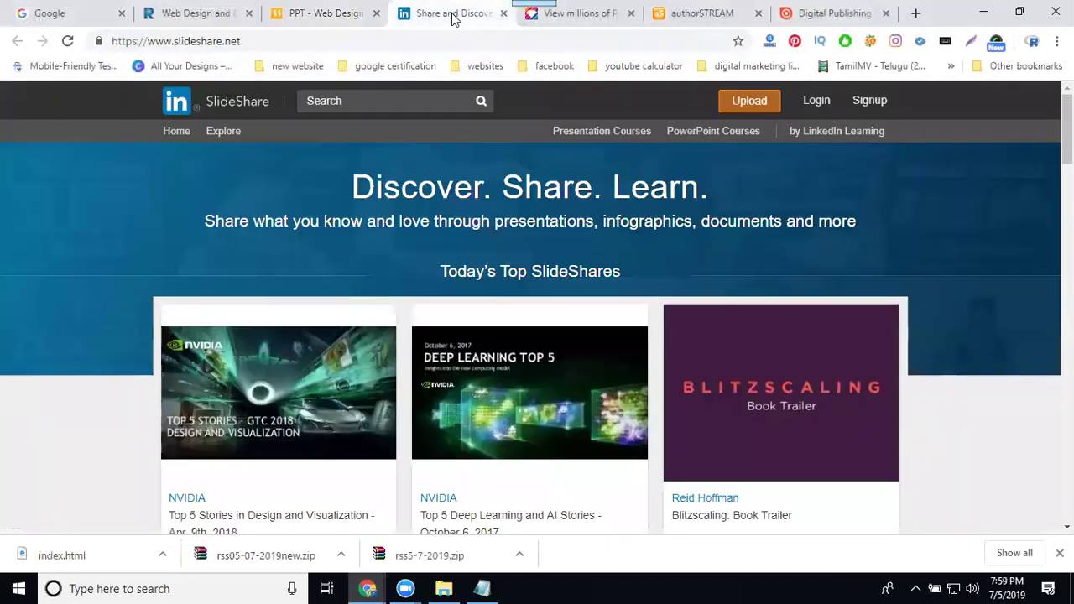
click(581, 16)
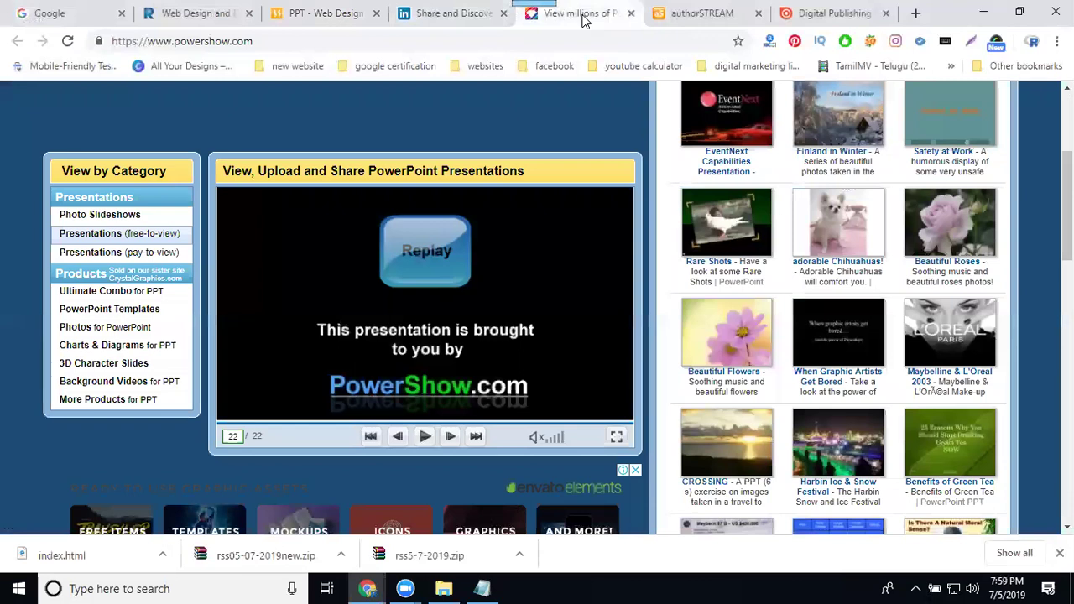
click(684, 15)
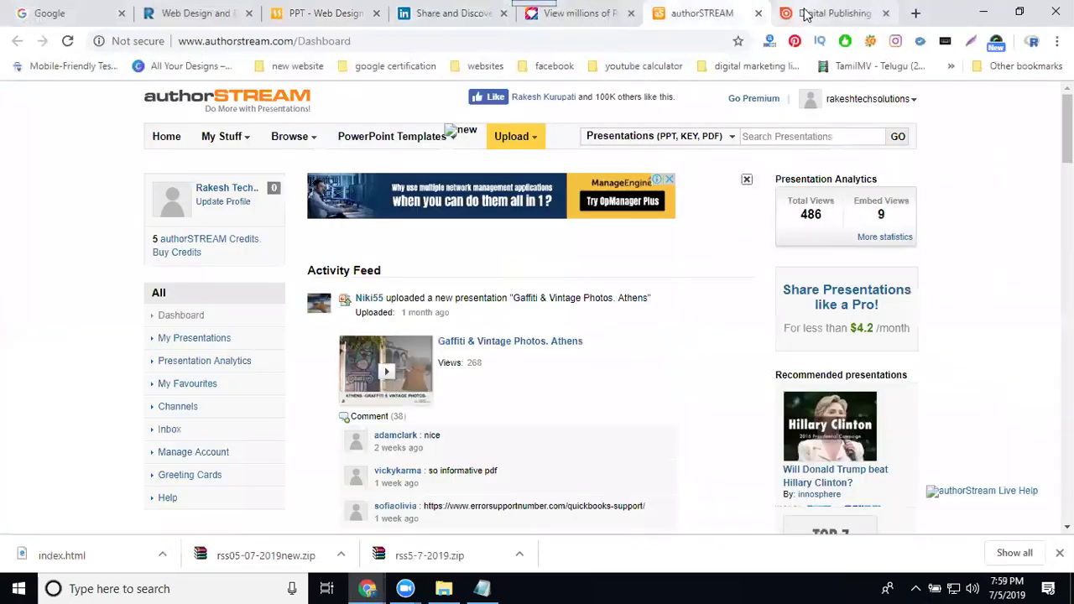
click(807, 12)
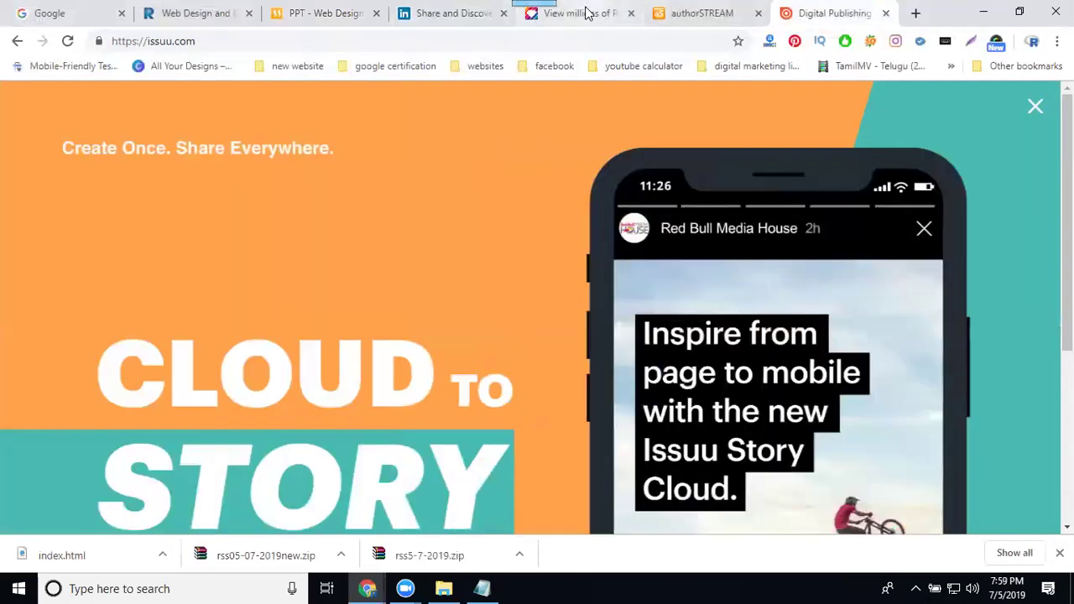
click(586, 13)
scroll(646, 171, up, 2)
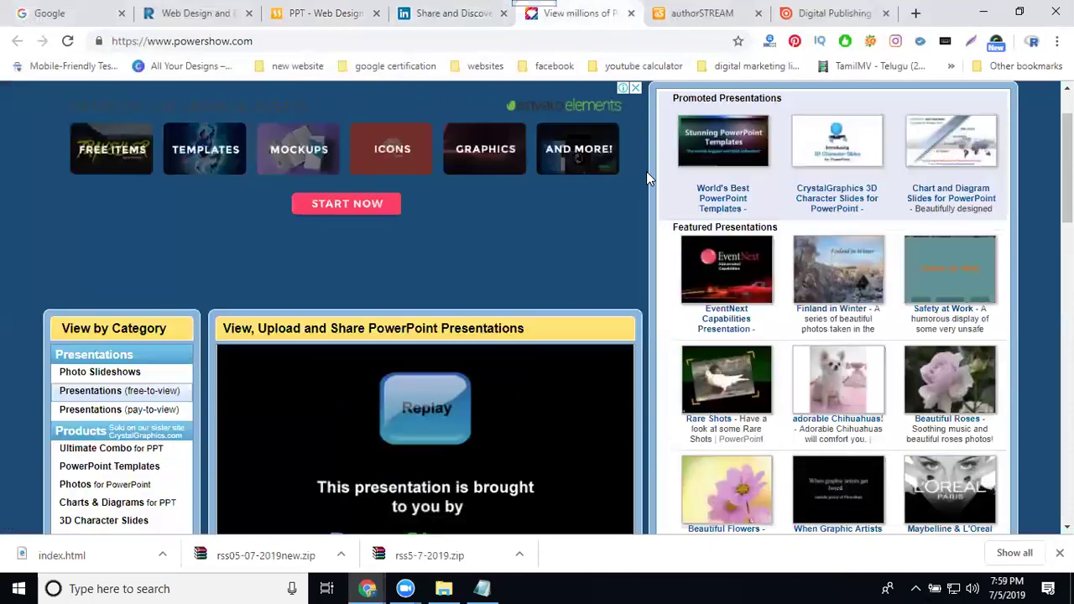
click(317, 16)
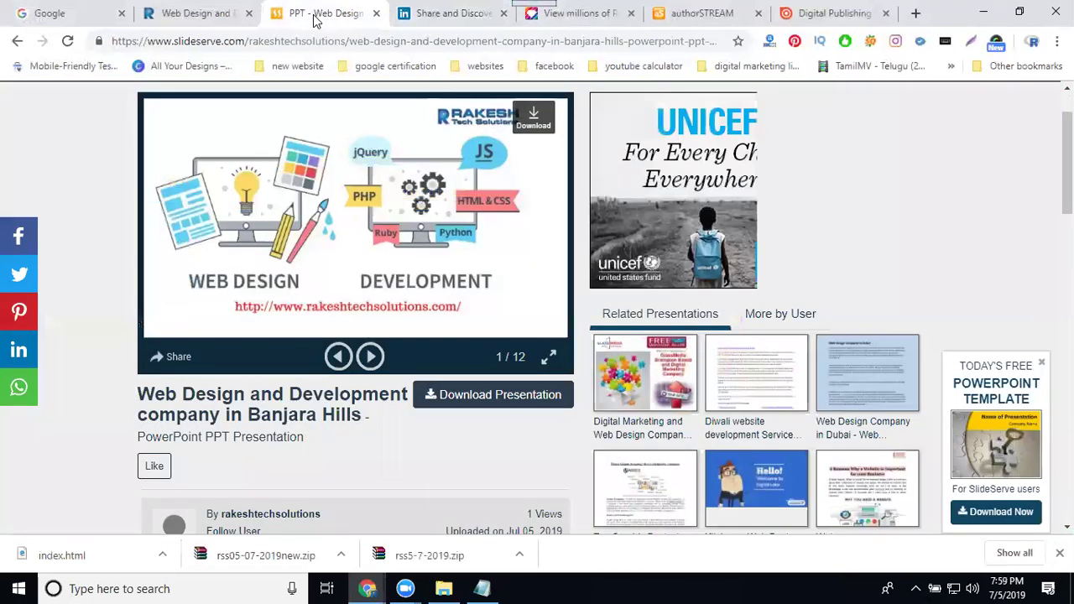
click(562, 13)
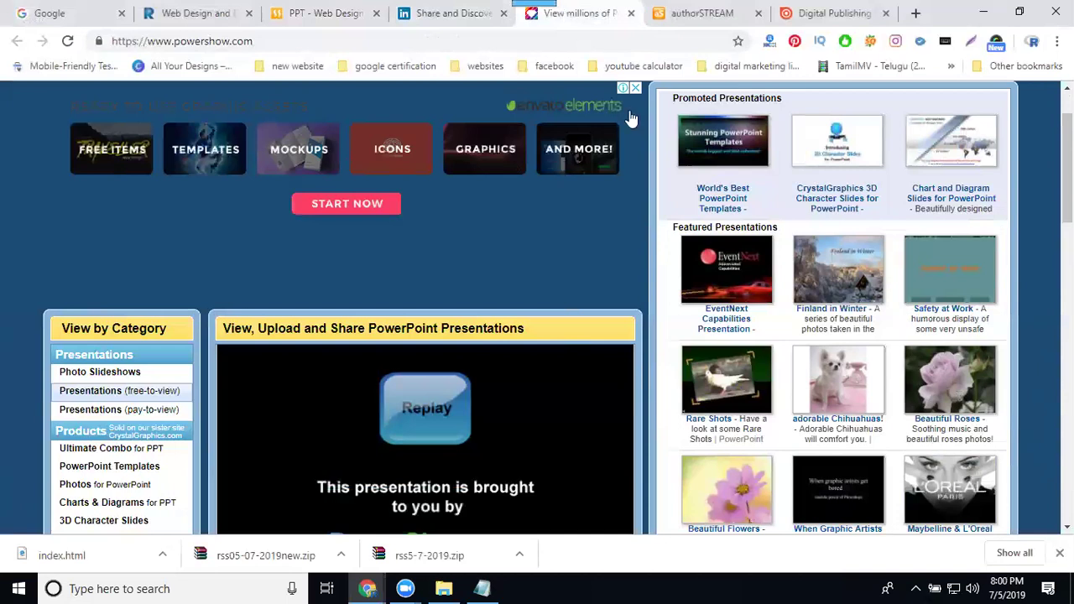
scroll(551, 124, up, 1)
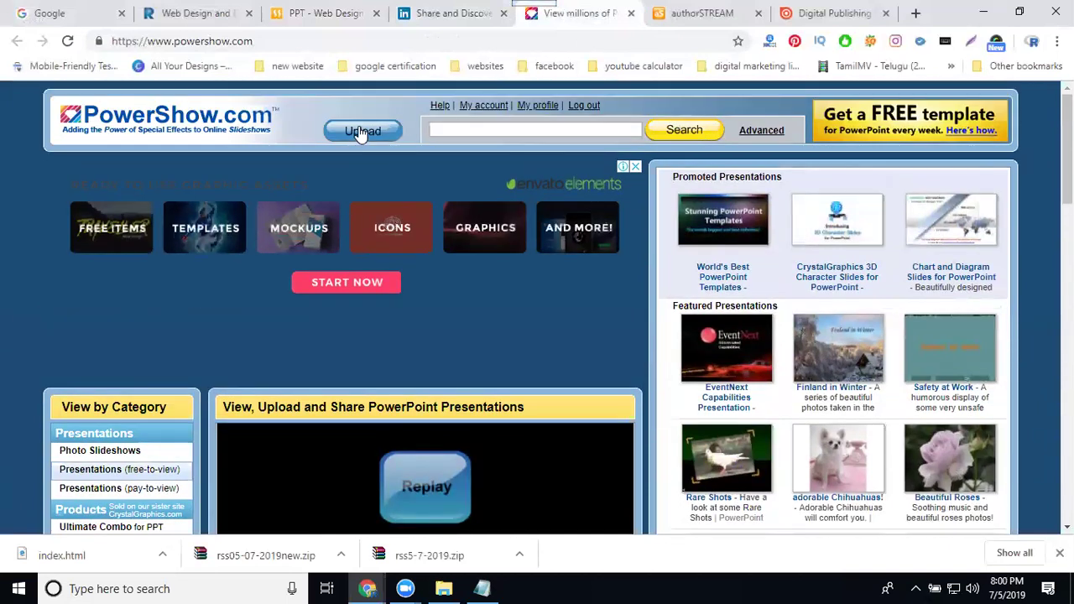
- Open PowerShow.com's Upload form and attach the 'Web Design and Development company in Gachibowli' file
click(359, 135)
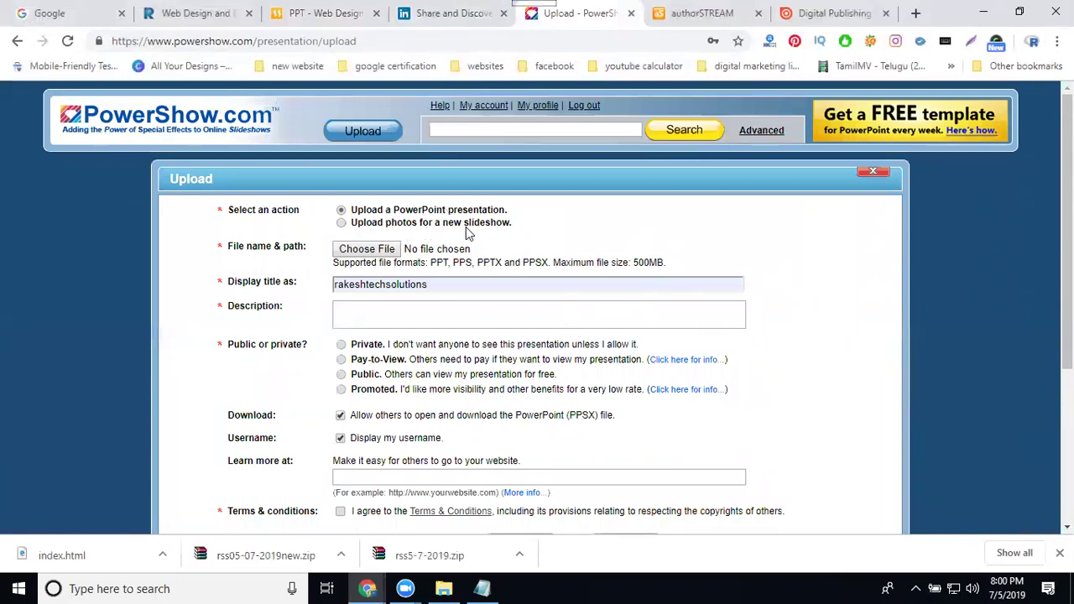
click(387, 250)
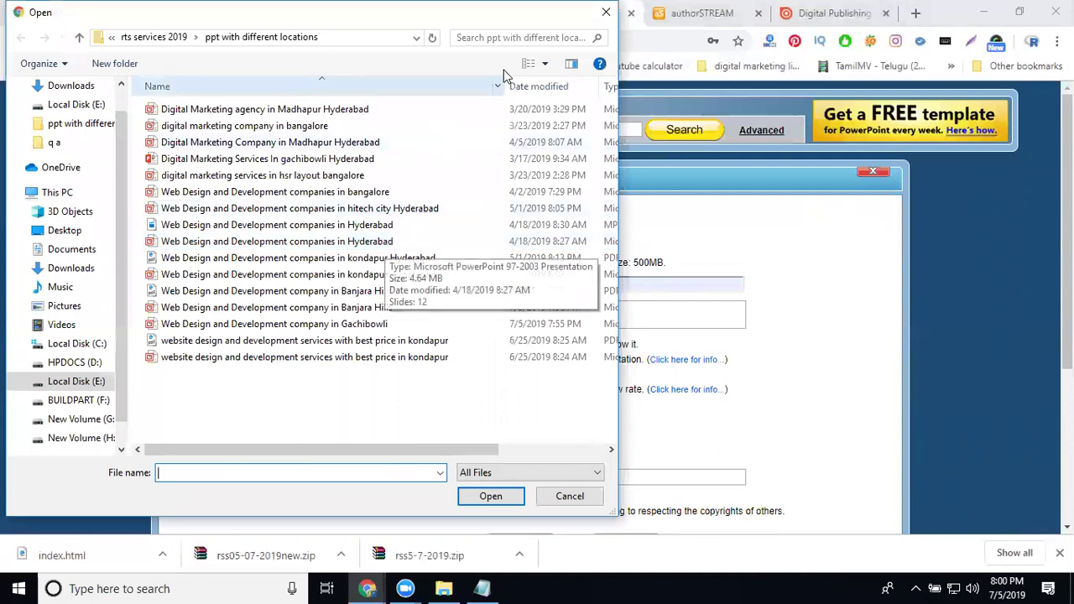
click(605, 15)
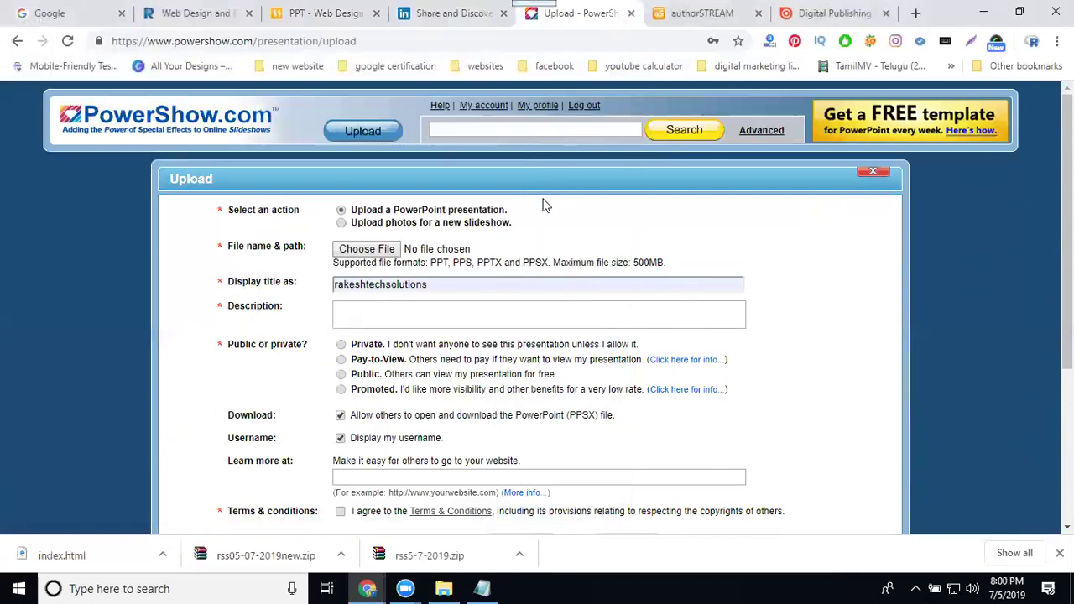
drag(430, 261, 667, 265)
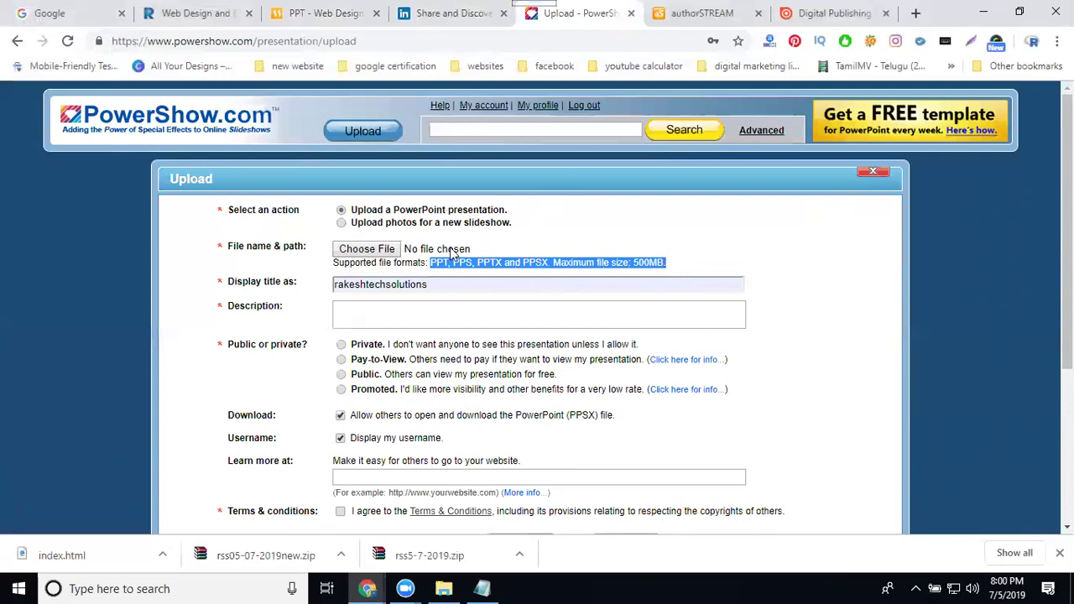
click(388, 249)
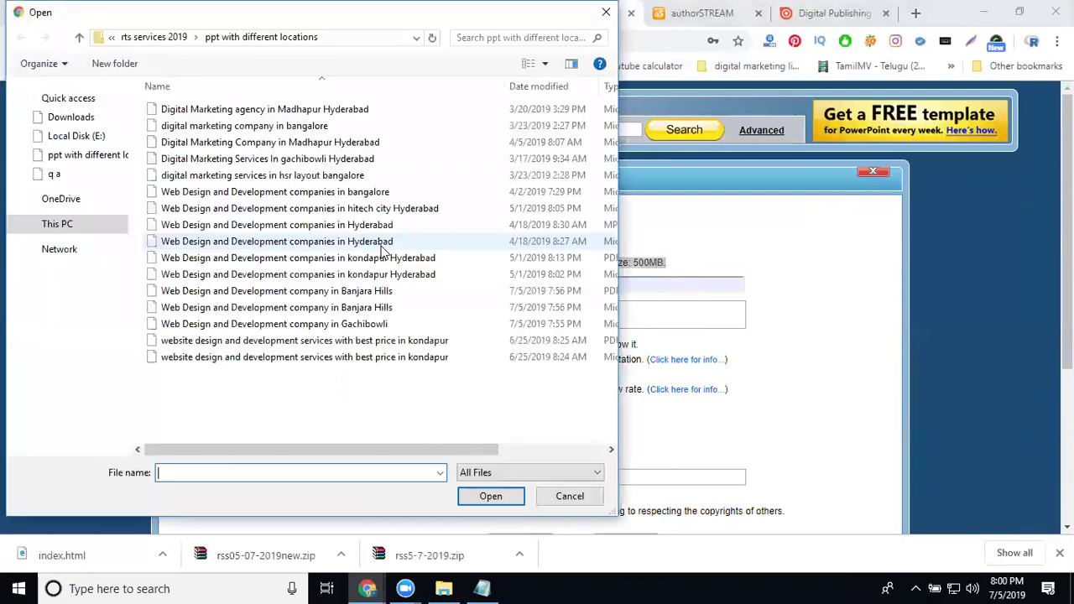
click(295, 325)
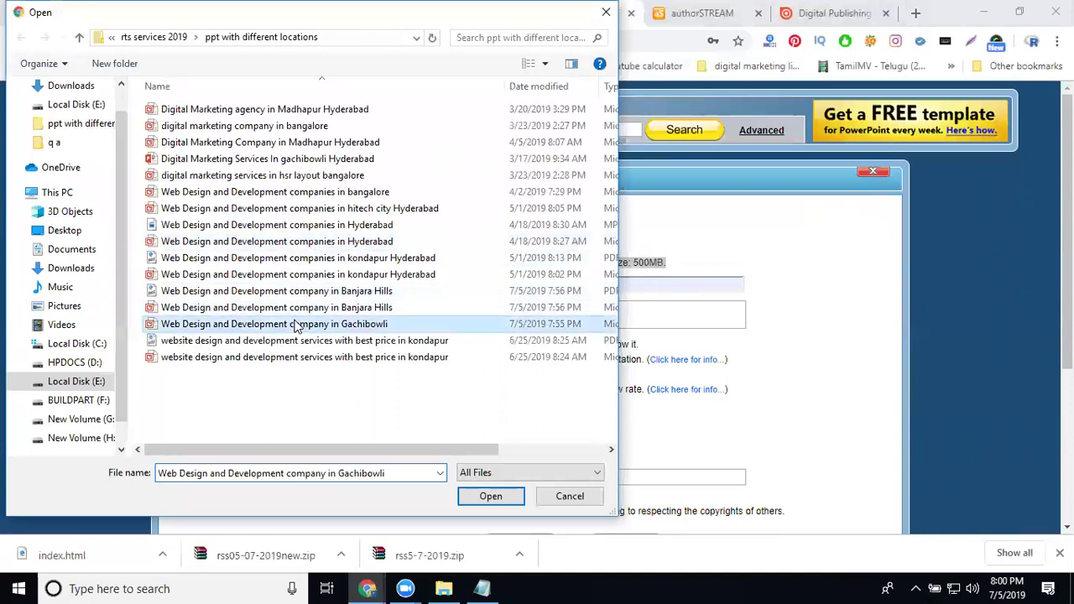
click(318, 329)
key(ctrl+c)
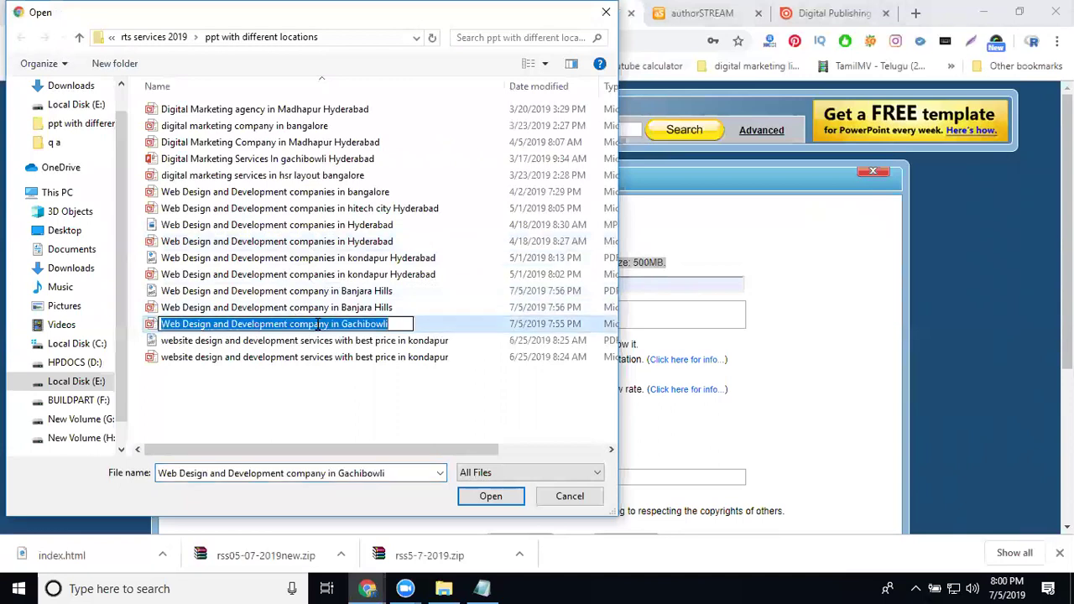
double_click(353, 323)
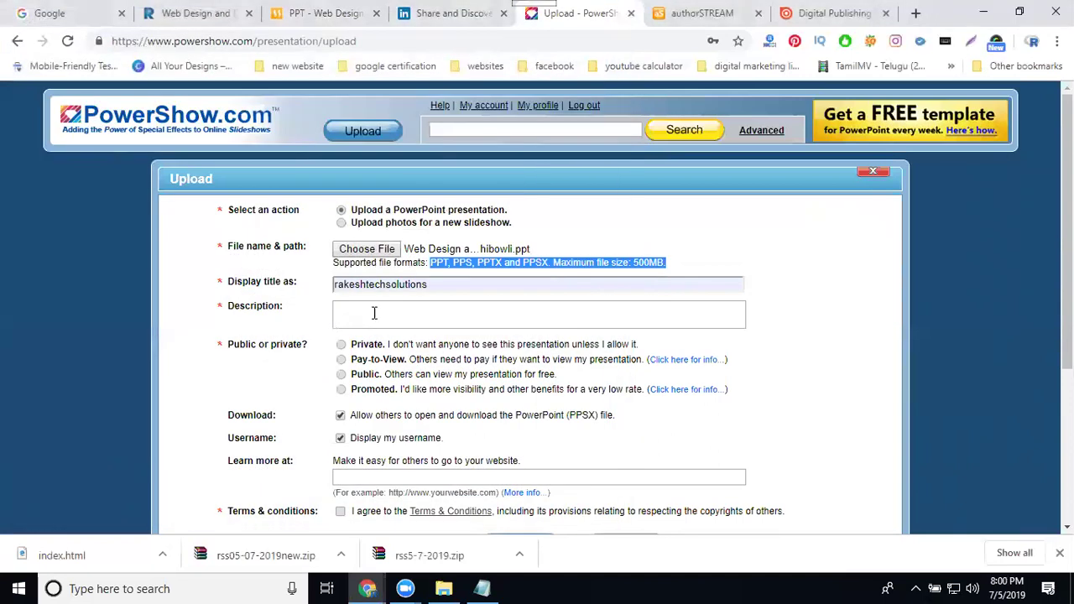
double_click(369, 285)
- Set the company web design title and a description of the title plus 'hyderabad'
key(ctrl+v)
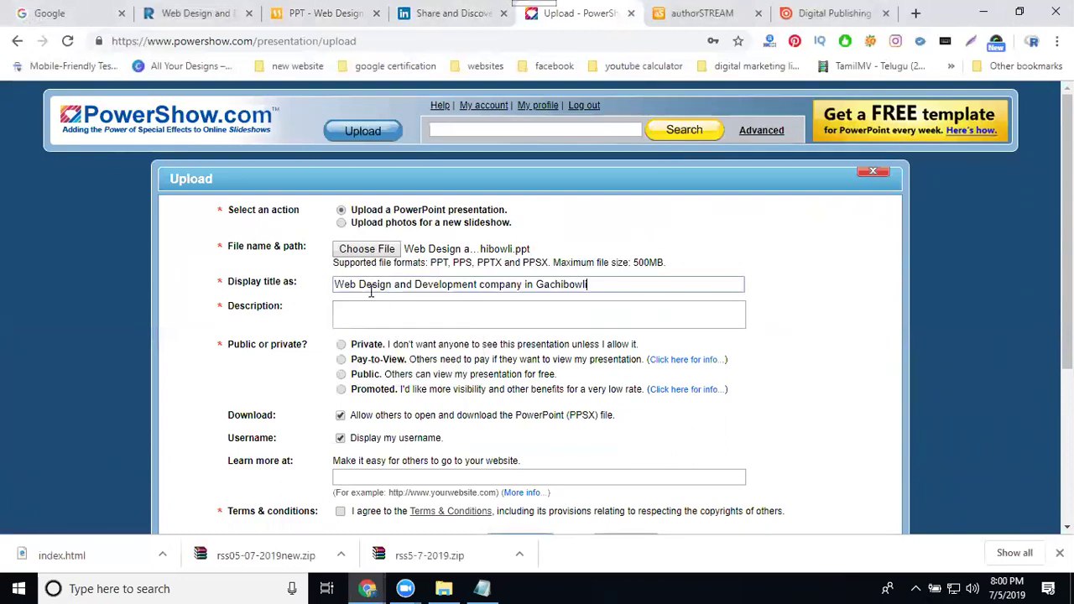
click(378, 312)
key(ctrl+v)
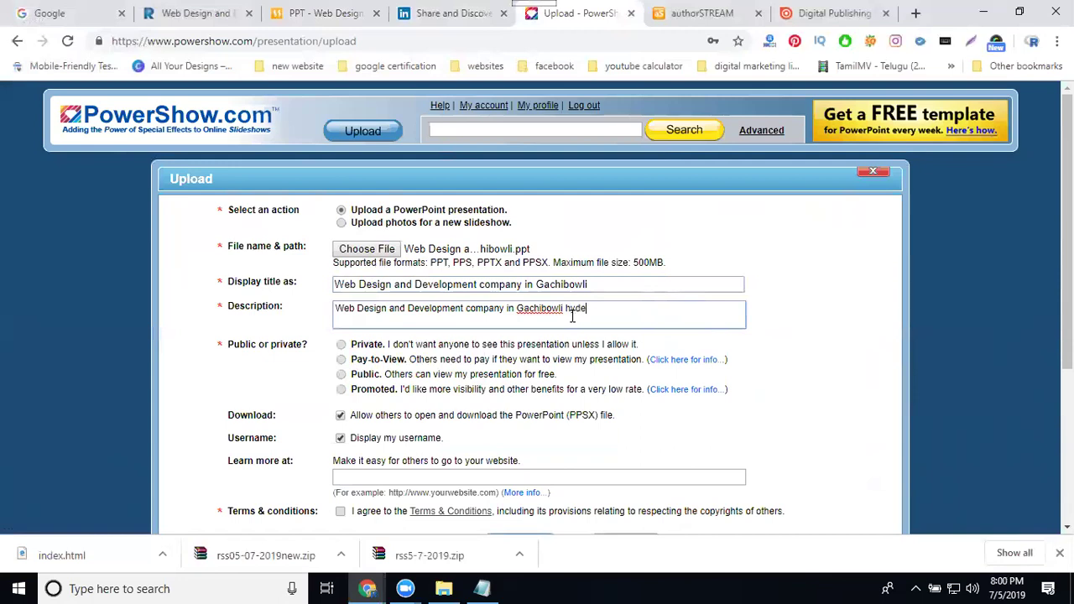
- Set the presentation's visibility to Public
scroll(433, 334, down, 1)
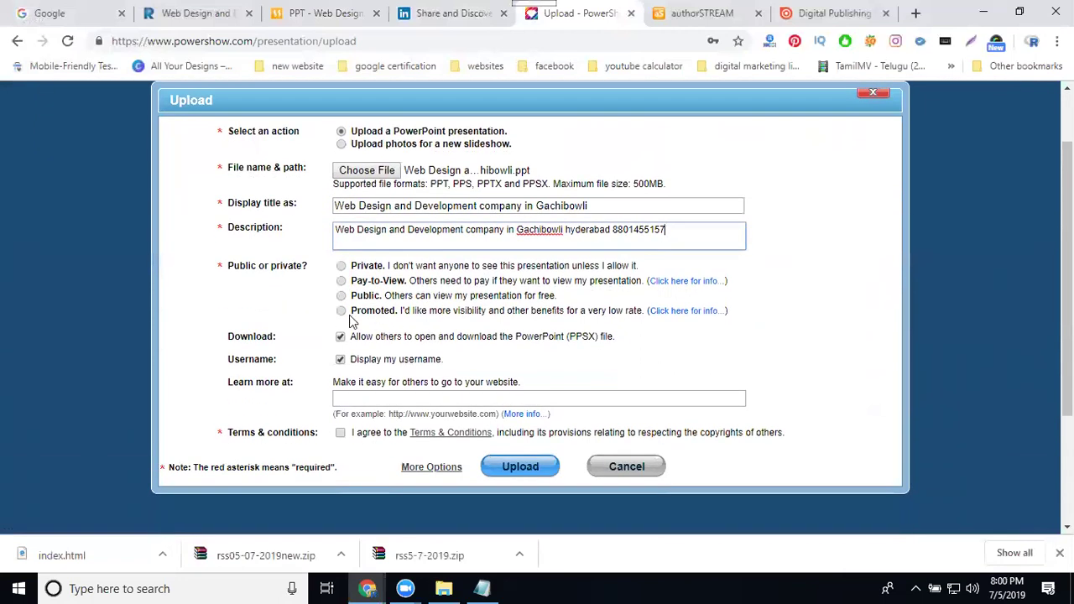
click(341, 312)
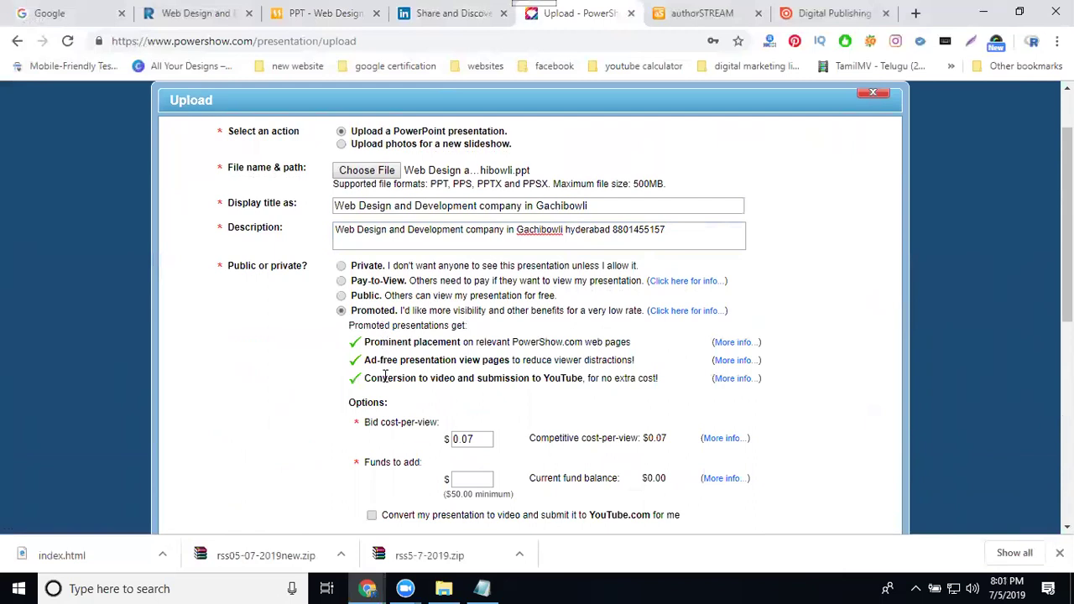
scroll(388, 359, down, 5)
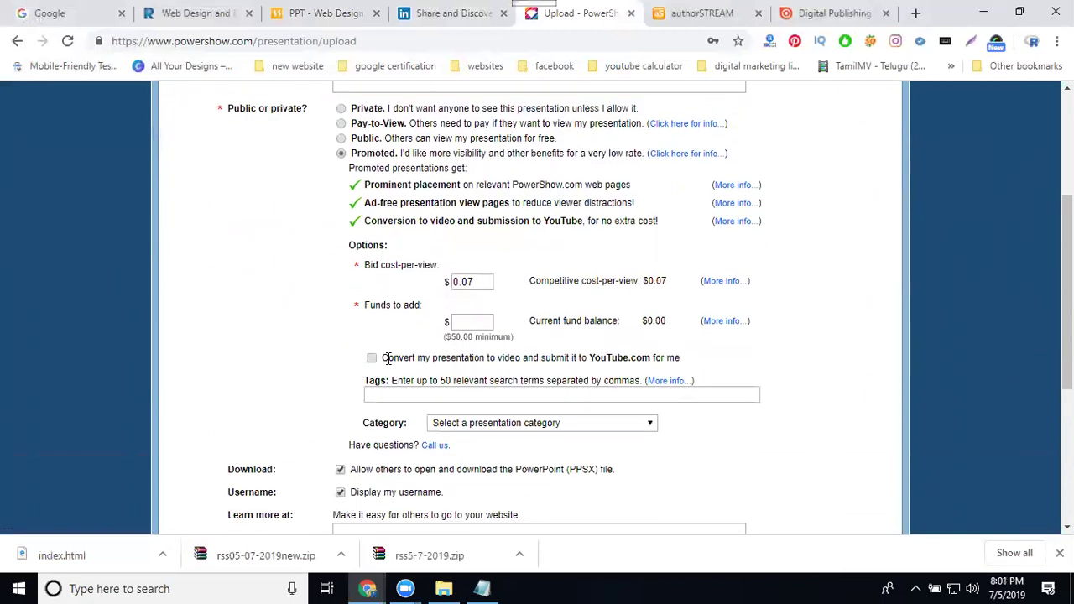
scroll(388, 359, up, 4)
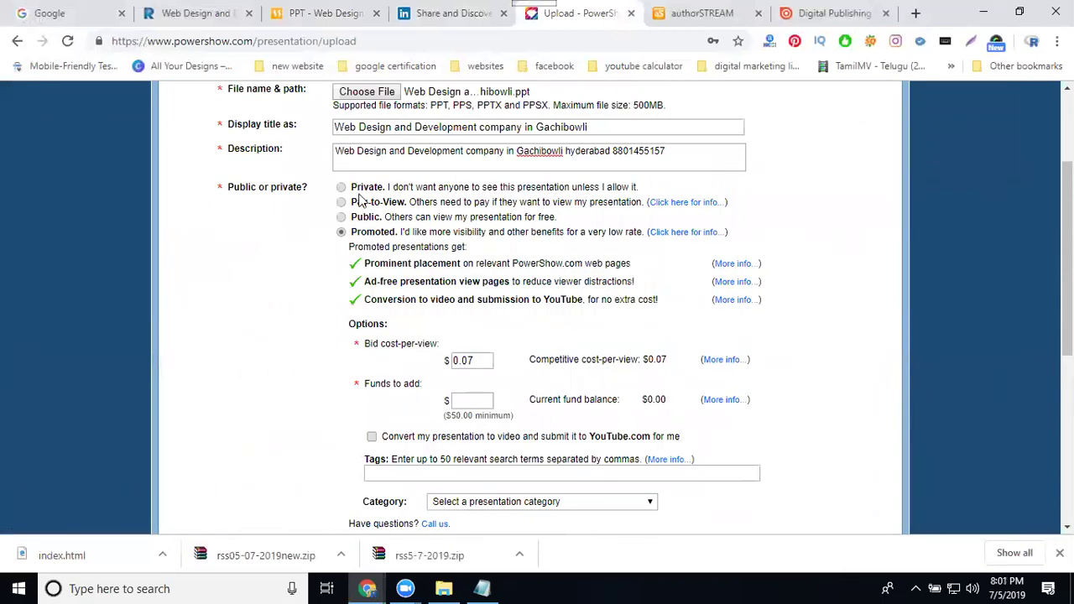
click(341, 217)
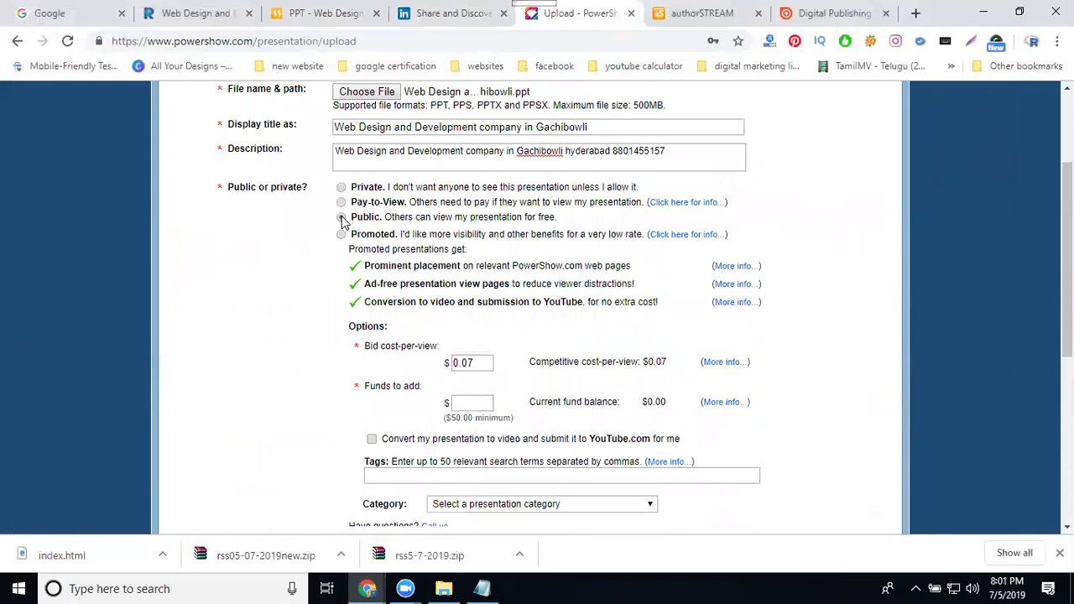
- Paste the company title as tags and choose the Other category
click(396, 250)
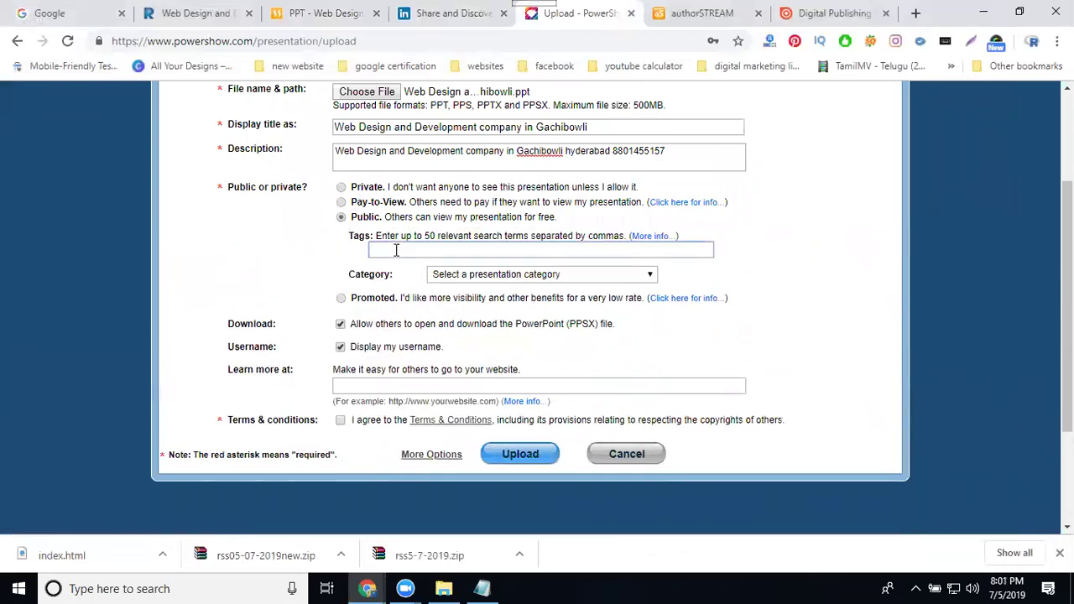
key(ctrl+v)
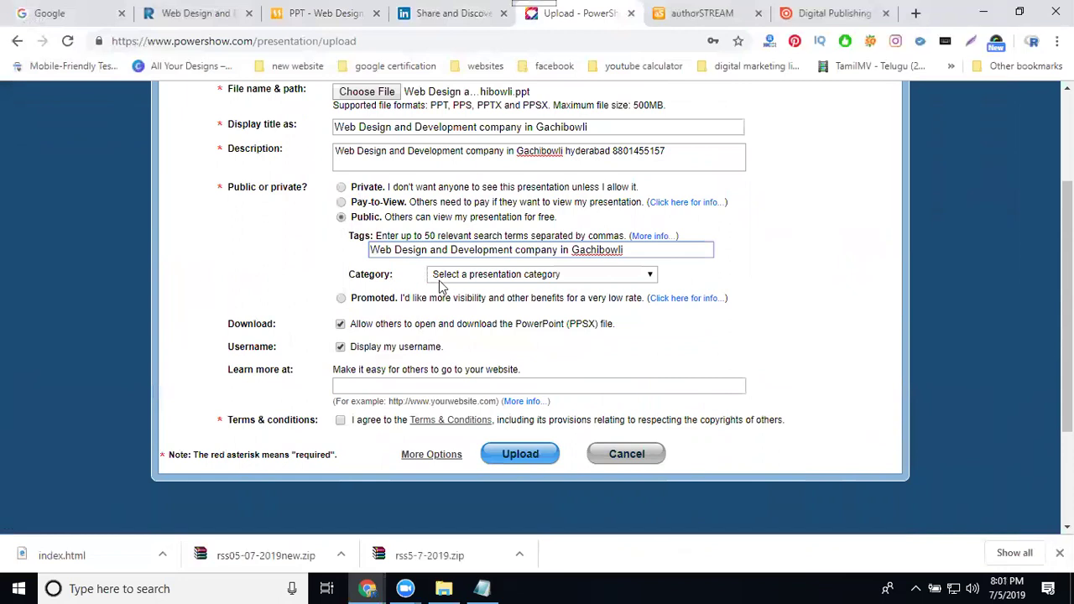
click(460, 279)
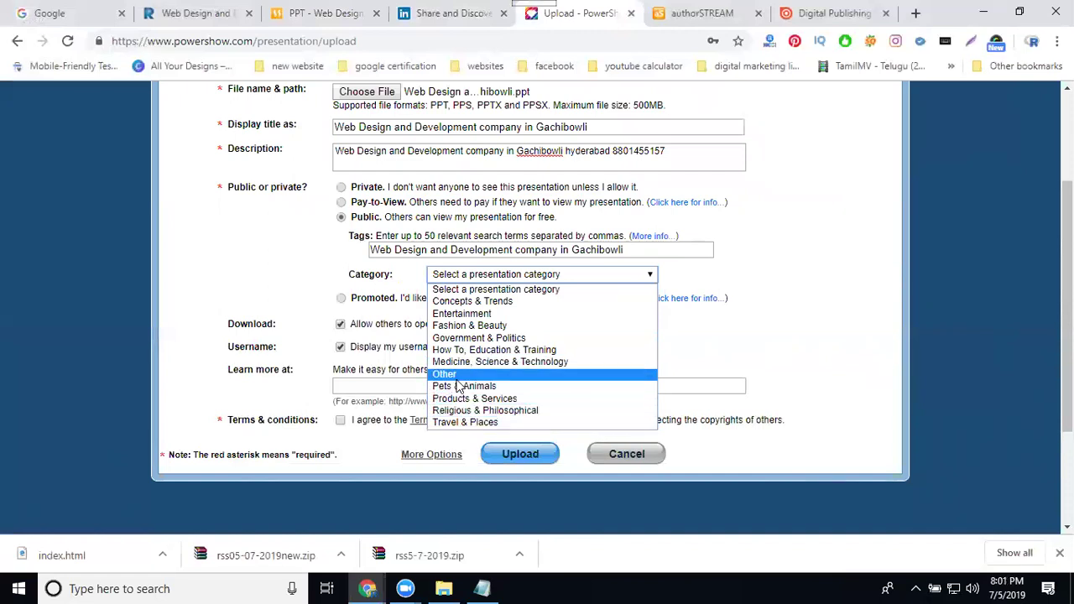
click(457, 377)
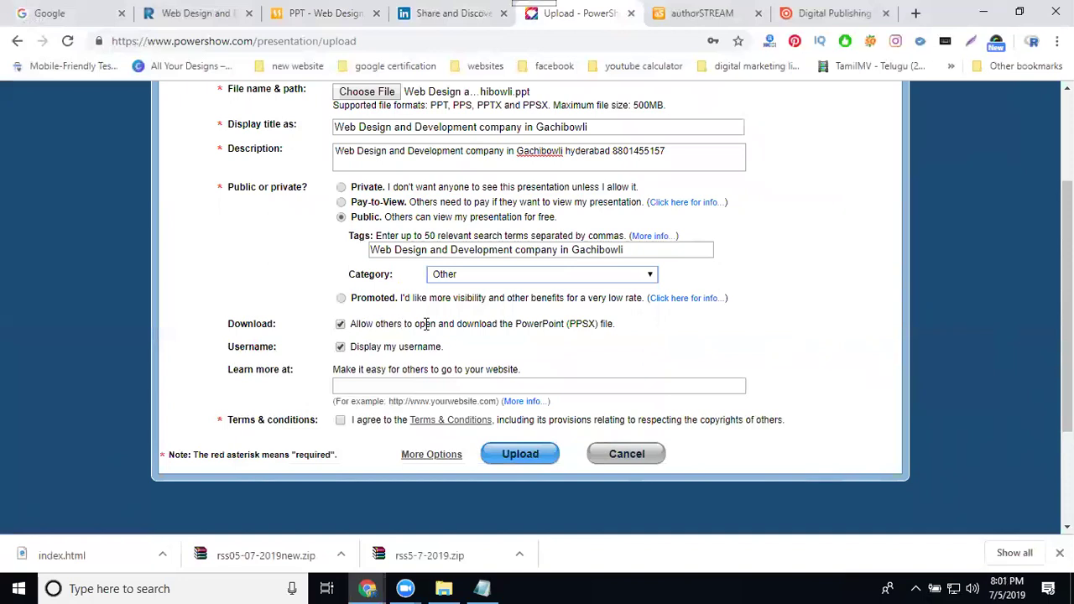
- Disallow downloads and accept the terms and conditions
click(340, 325)
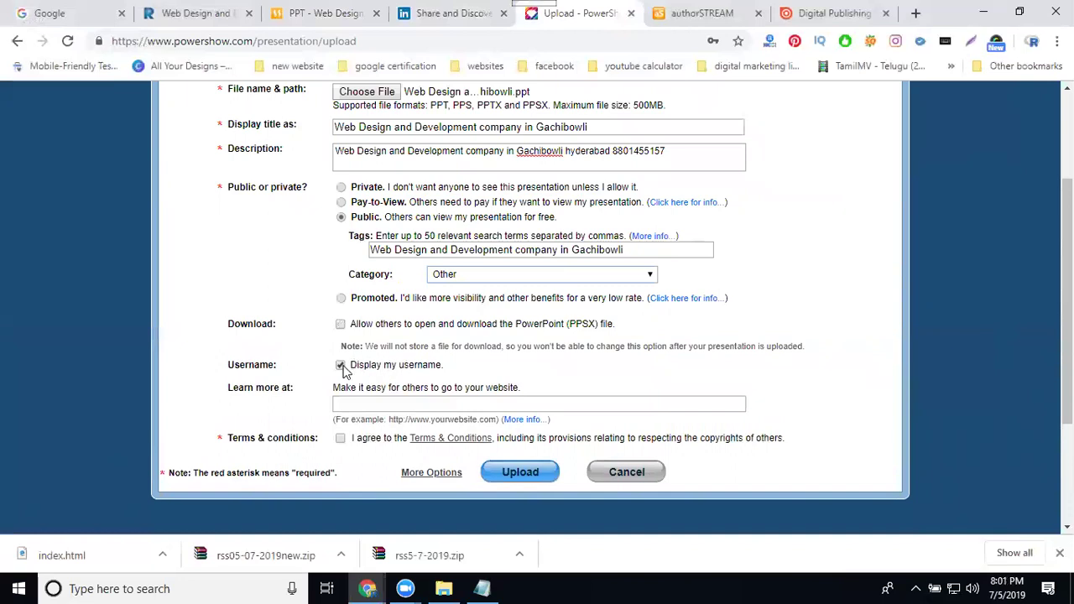
scroll(300, 355, down, 1)
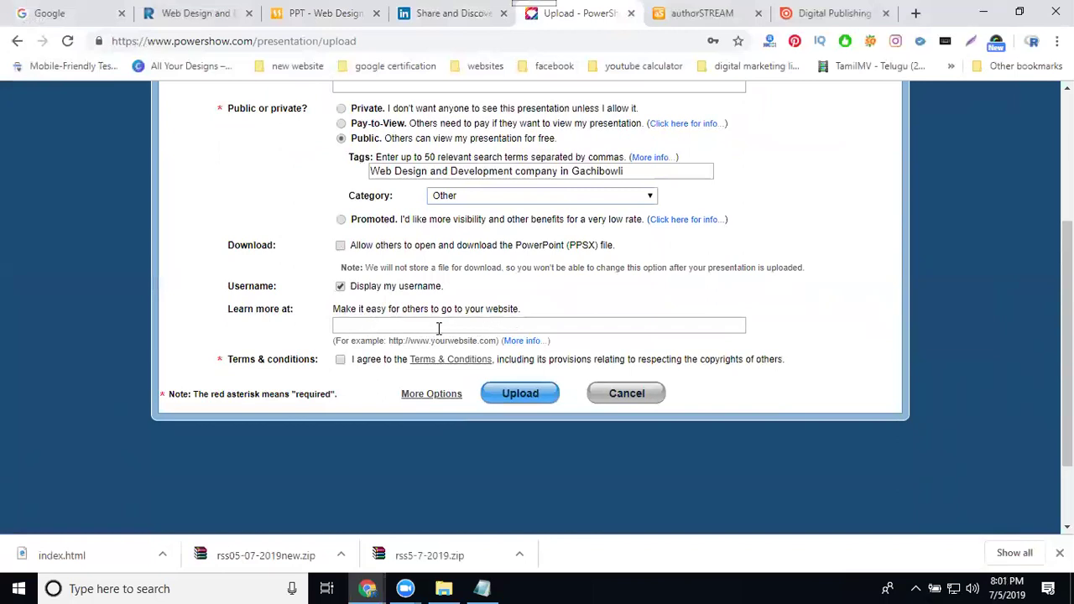
click(341, 360)
- Paste the company's web design page URL into 'Learn more at' and submit the upload
click(197, 12)
click(197, 40)
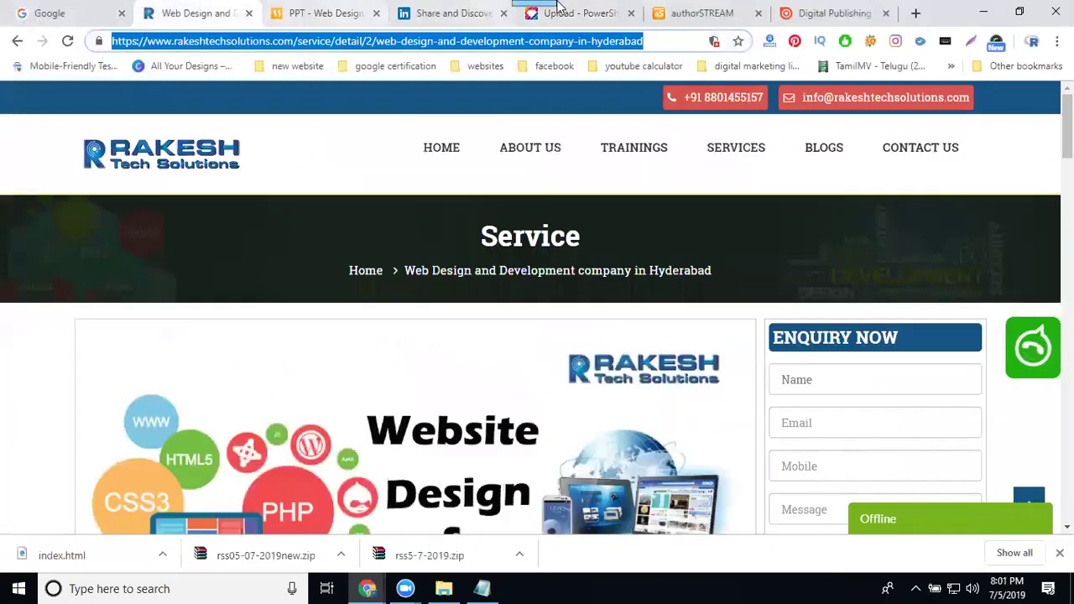
click(563, 13)
click(474, 327)
key(ctrl+v)
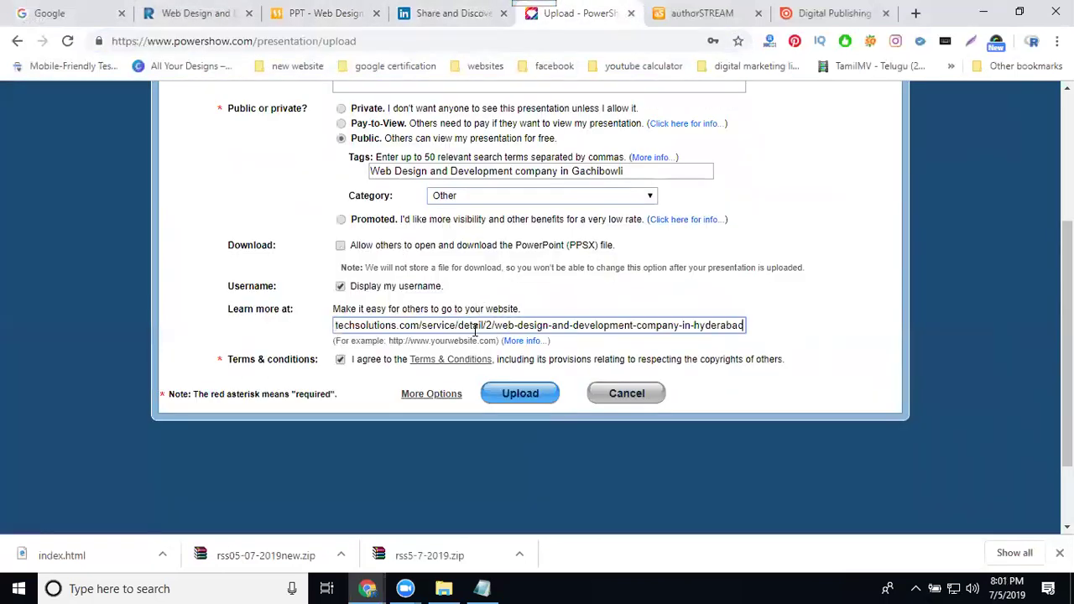
click(514, 405)
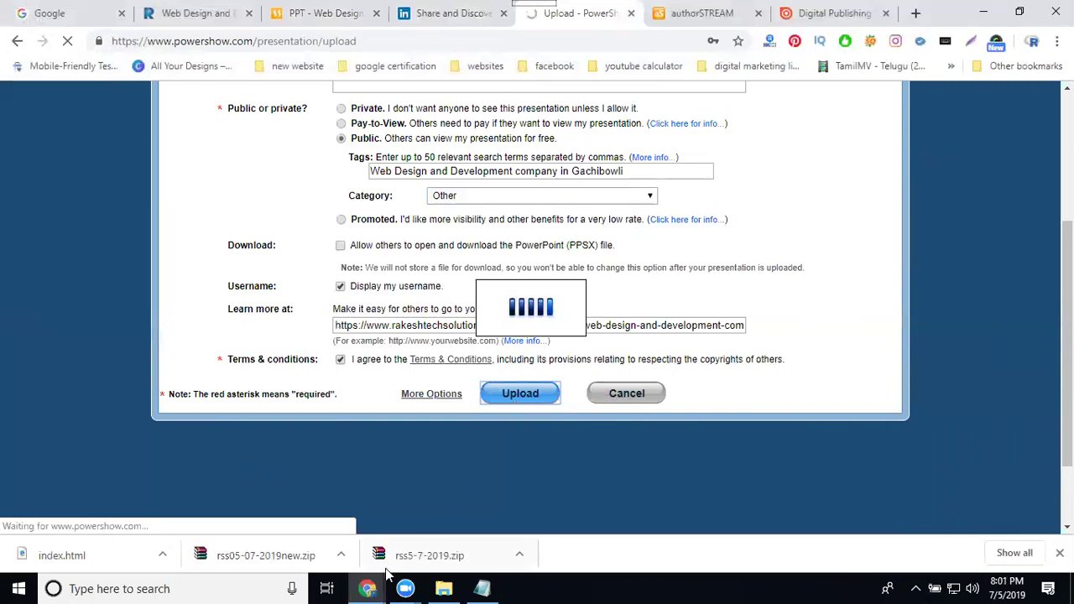
- Bring up the Top Article Submission Websites window and scroll its file-sharing list
mouse_move(377, 585)
click(423, 510)
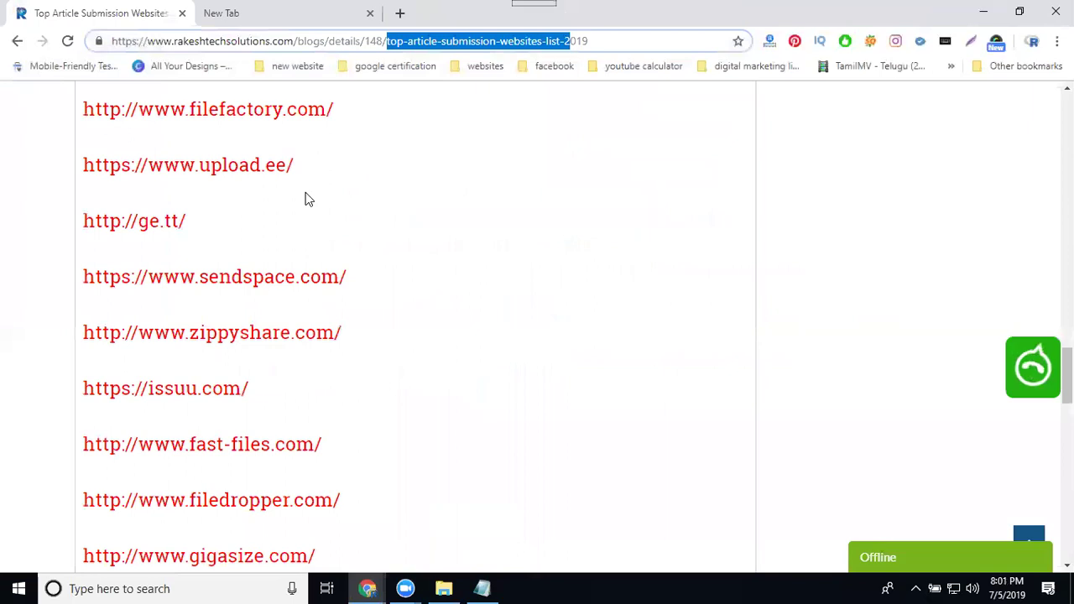
scroll(304, 201, down, 2)
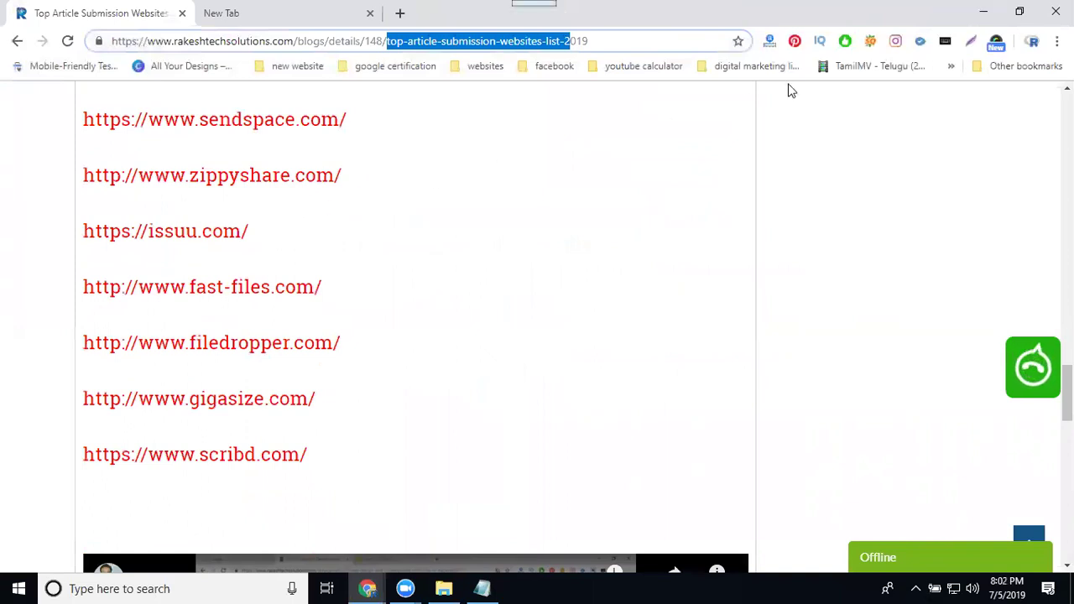
- Acknowledge the PowerShow upload success and select the site name in the SlideServe Web Design page's address
click(973, 13)
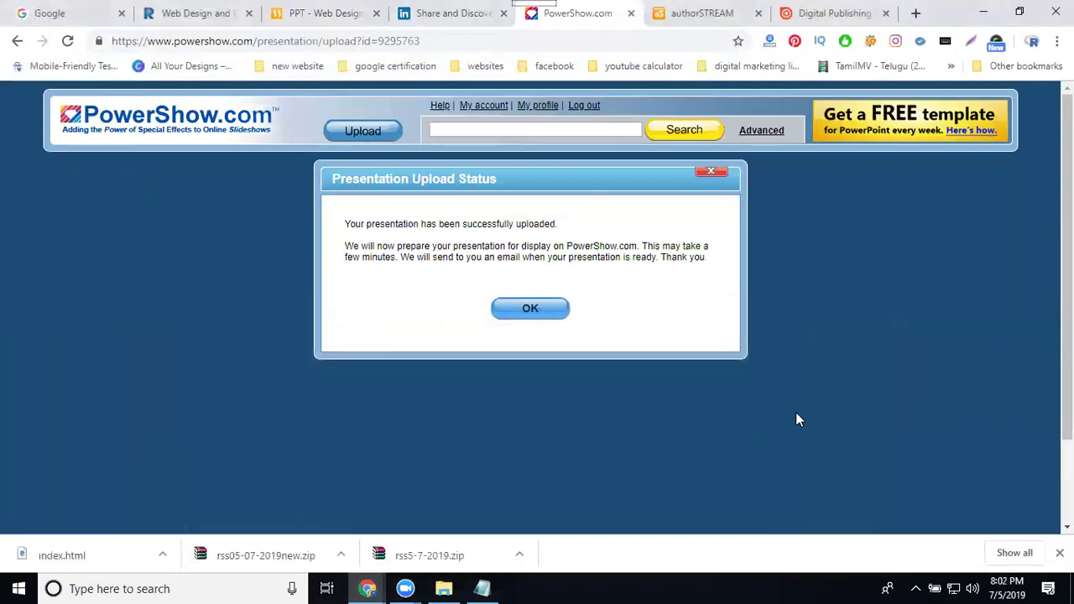
click(532, 320)
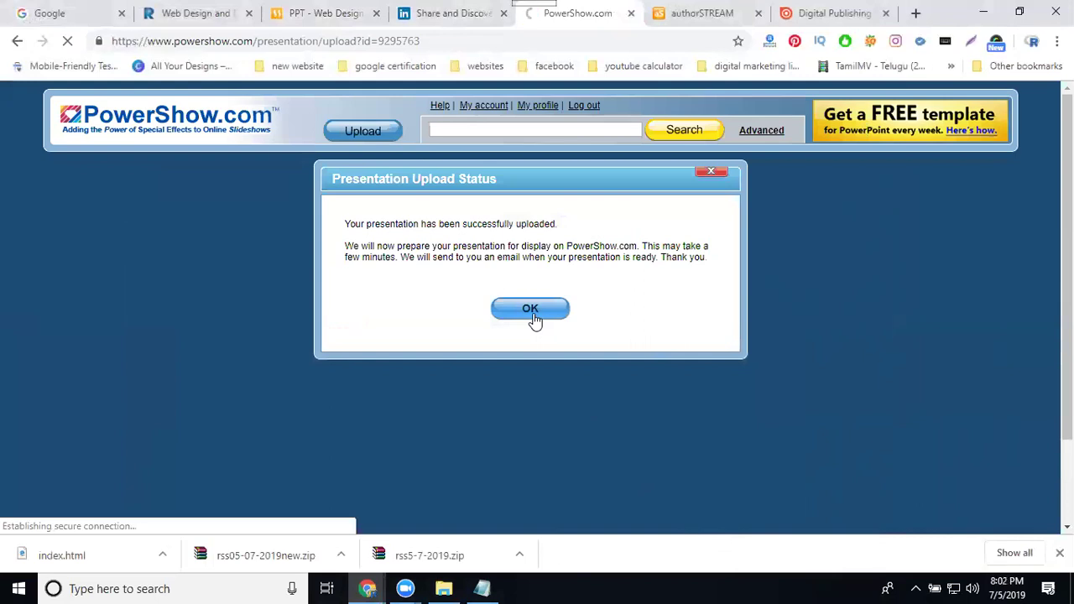
click(318, 23)
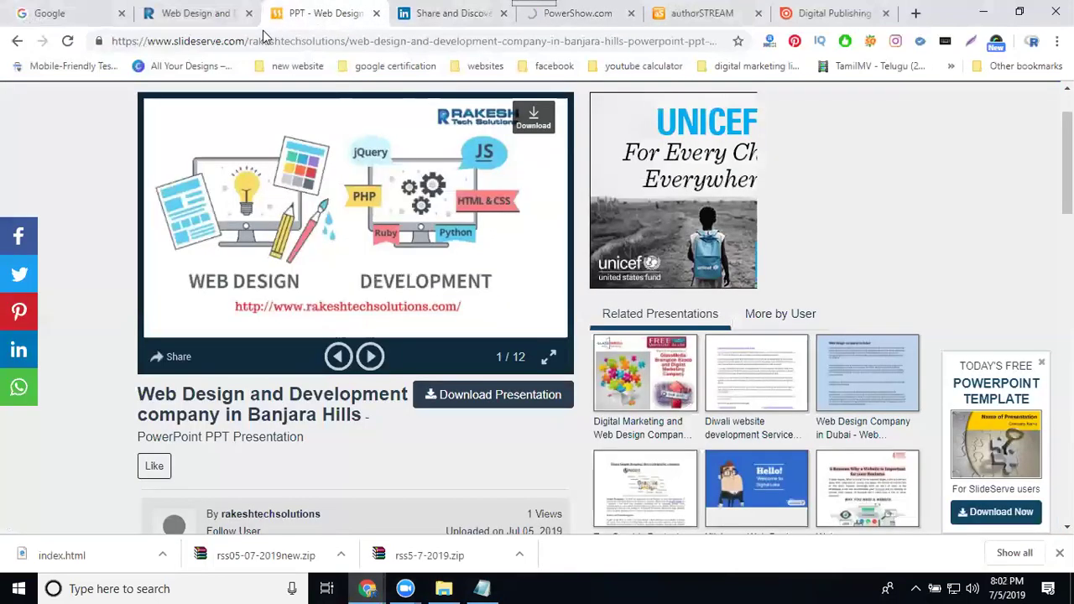
drag(245, 43, 141, 46)
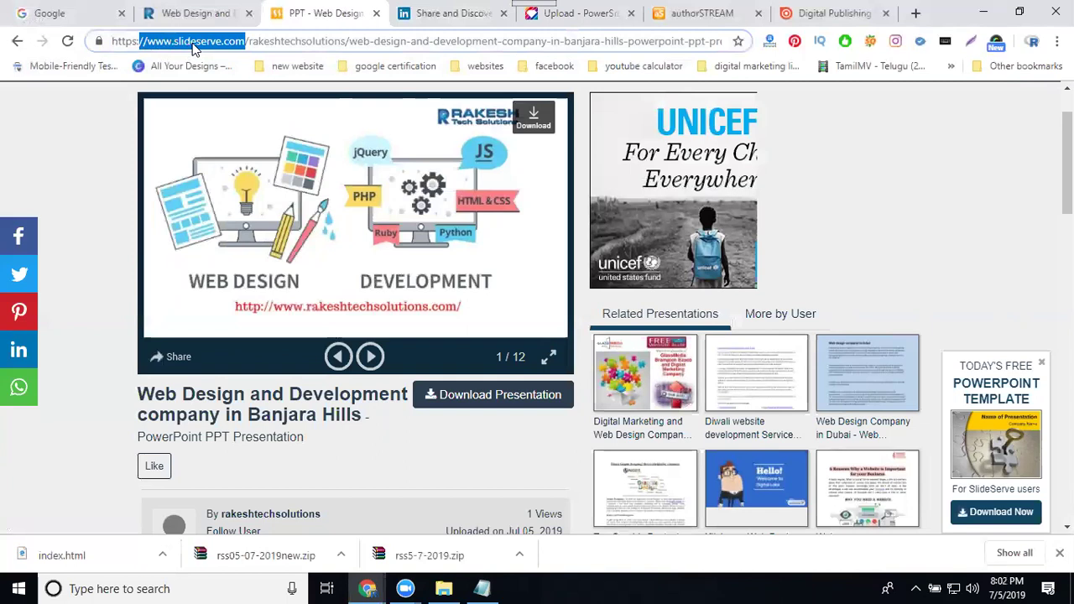
- Check the SlideShare, PowerShow and authorSTREAM tabs, then move on to issuu digital publishing
click(449, 15)
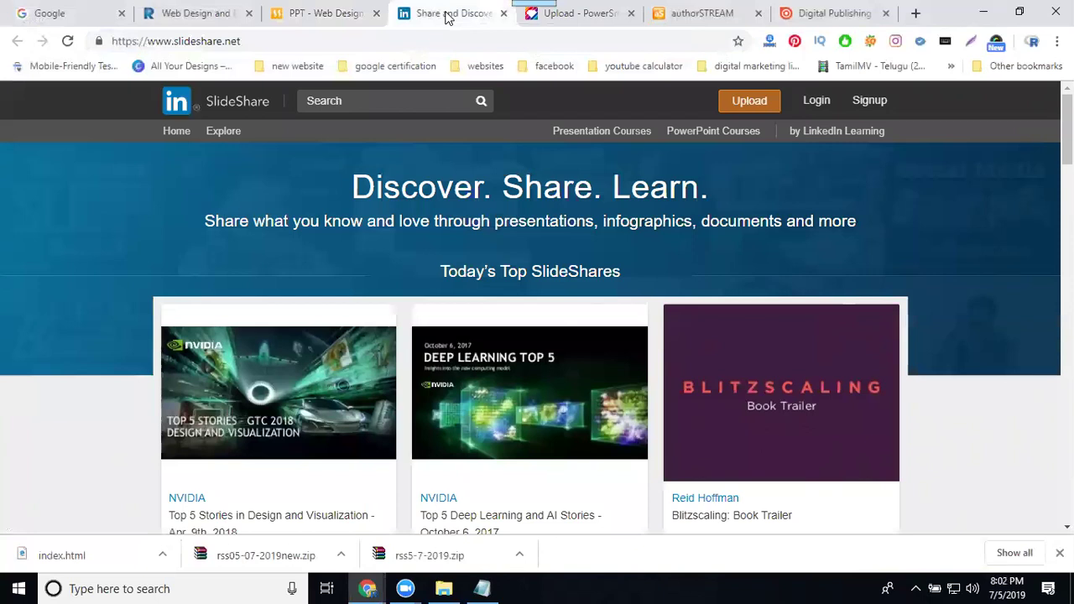
click(558, 13)
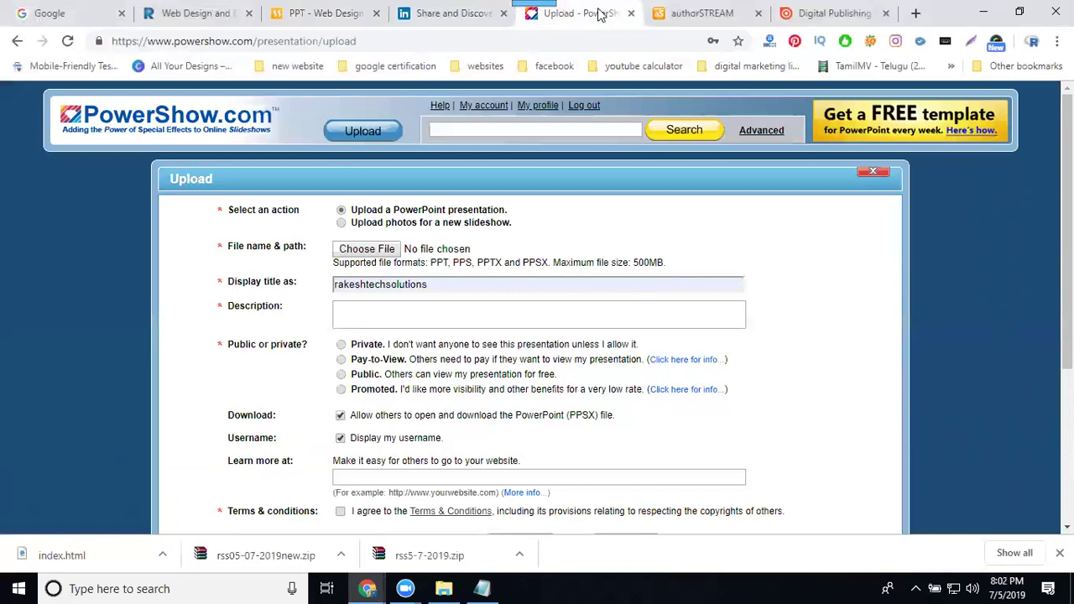
click(691, 14)
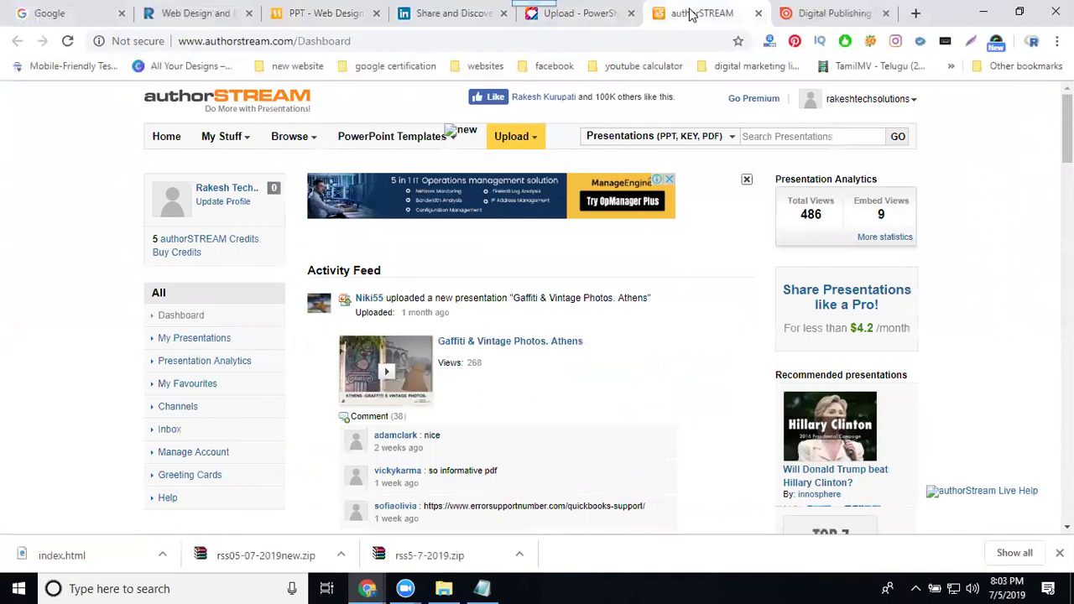
click(810, 8)
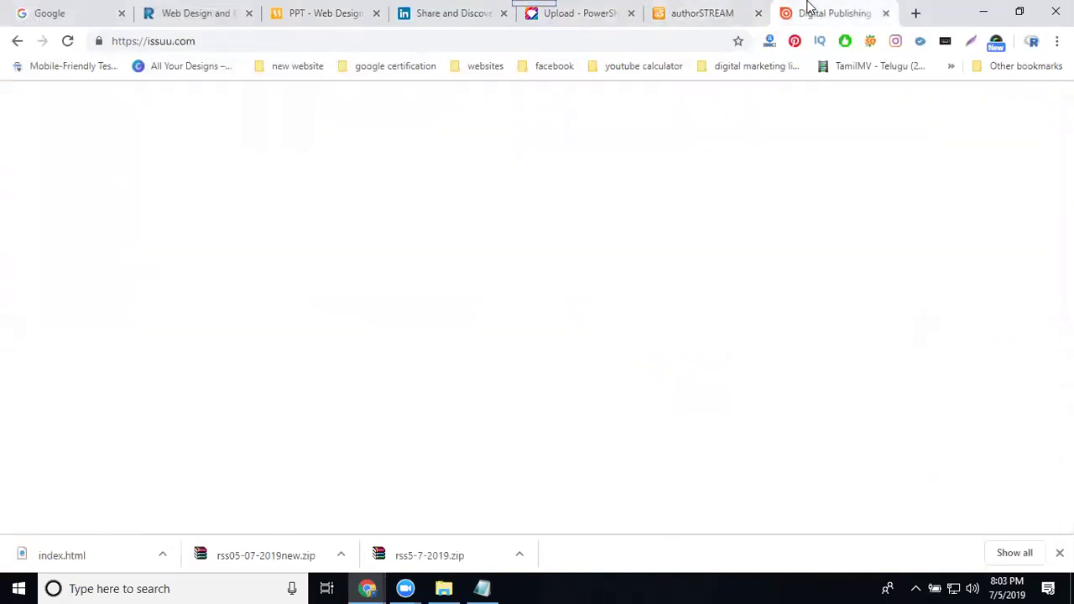